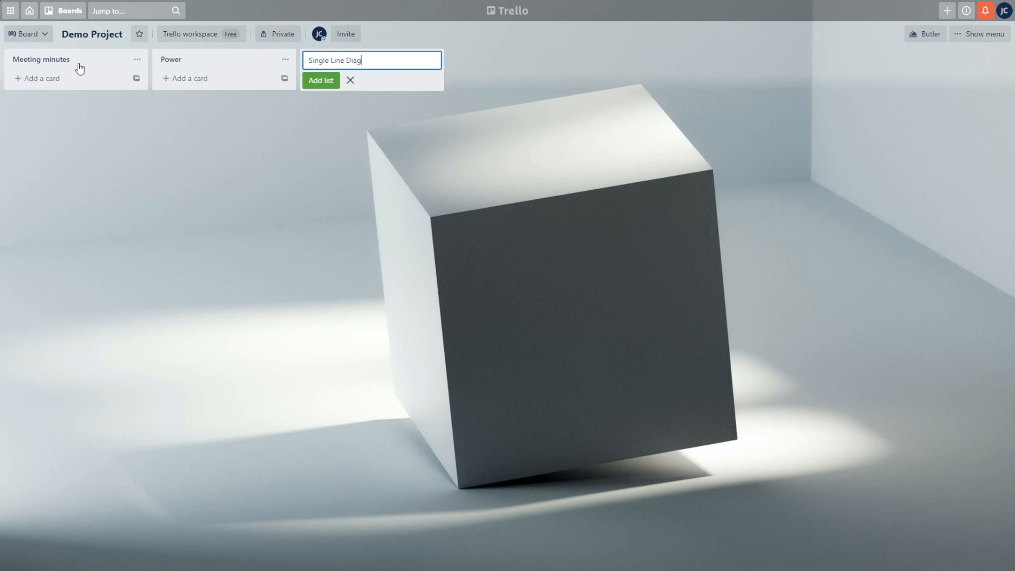
Step: Add the lists "Single Line Diagrams", "Lighting" and "Mechanical" to the Demo Project board
{"action": "type", "text": "rams"}
{"action": "key", "text": "Return"}
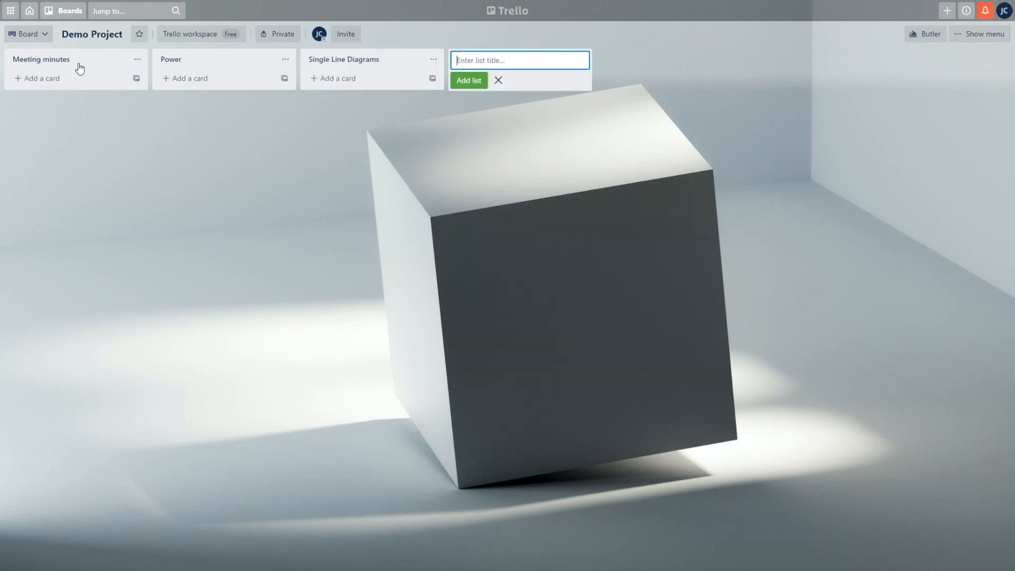
{"action": "type", "text": "Lighting"}
{"action": "key", "text": "Return"}
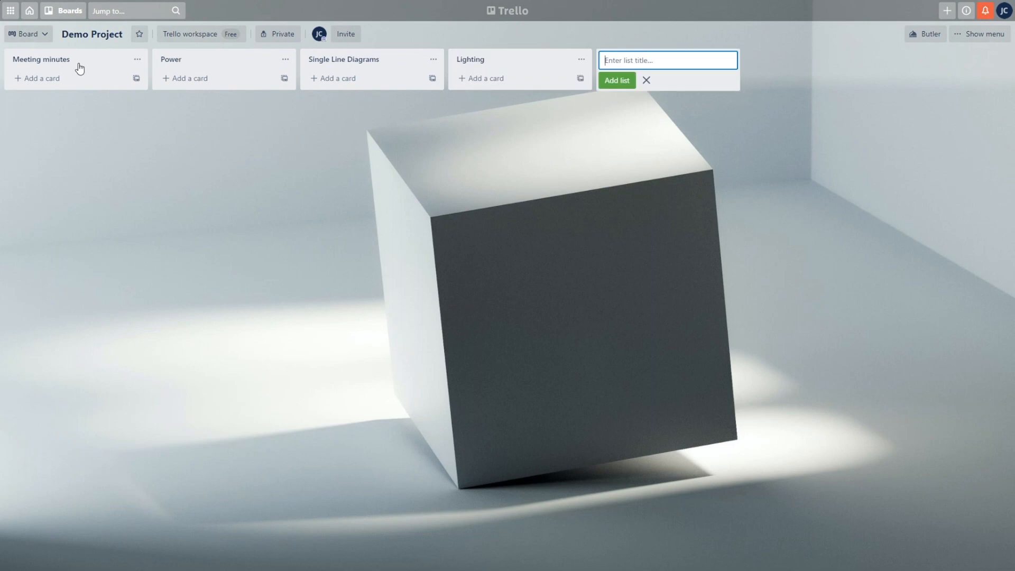
{"action": "type", "text": "Mechanical"}
{"action": "key", "text": "Return"}
Step: Add the lists "Plumbing", "Arch" and "Completed" to the board
{"action": "type", "text": "Plumbing"}
{"action": "key", "text": "Return"}
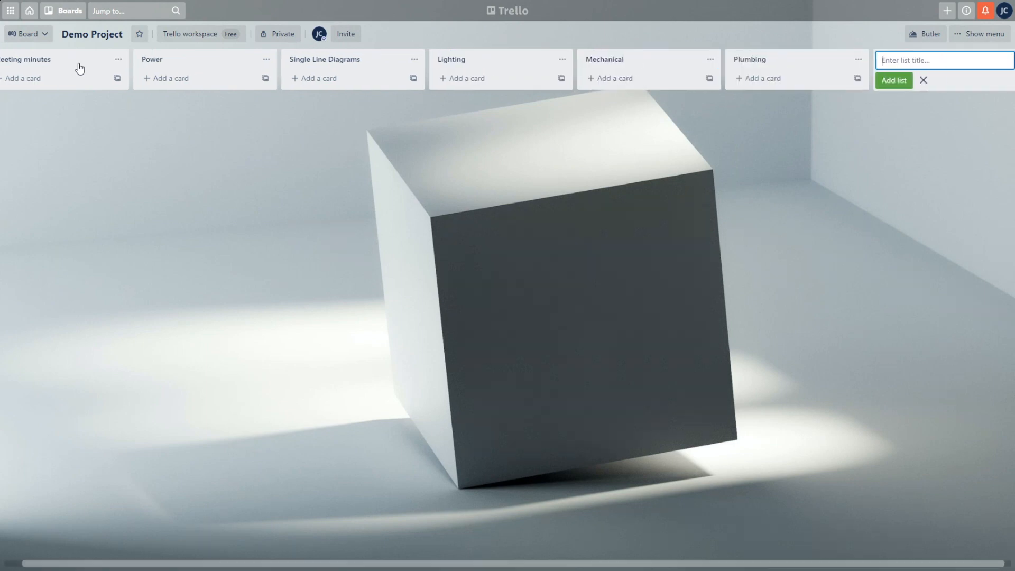
{"action": "type", "text": "Arch"}
{"action": "key", "text": "Return"}
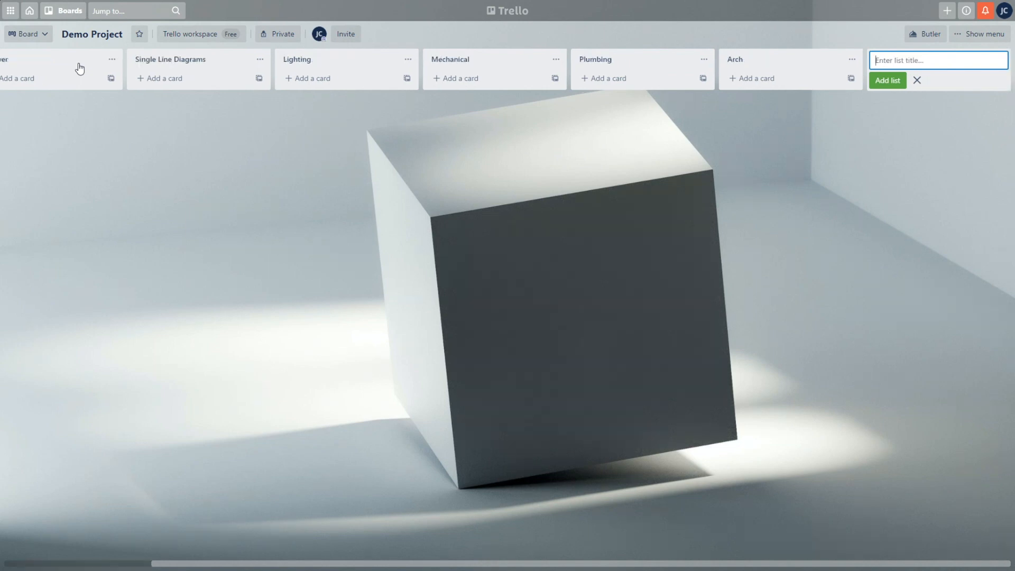
{"action": "type", "text": "Completed"}
{"action": "key", "text": "Return"}
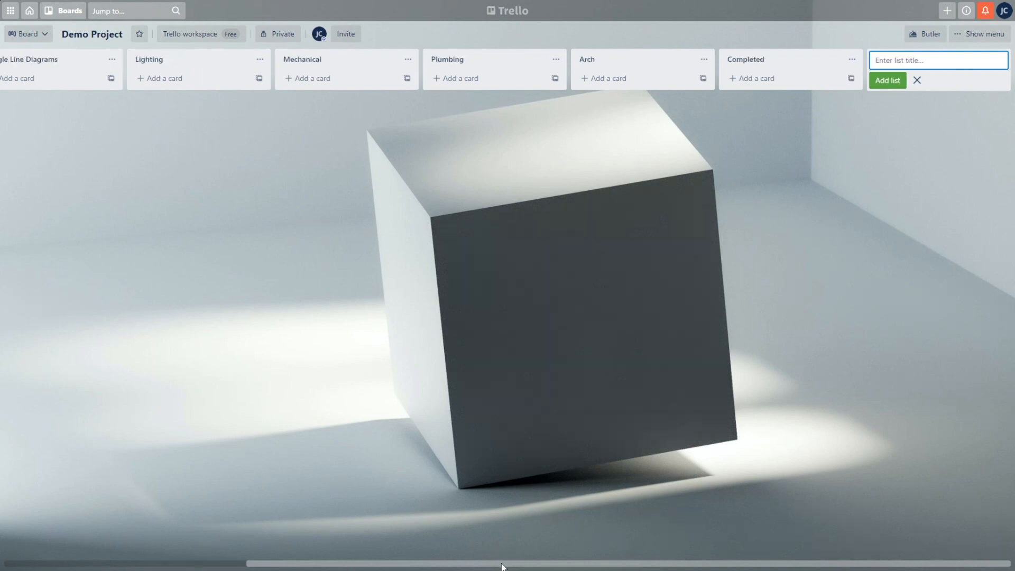
Step: Add a card titled "Set up BIM Model" to the Meeting minutes list
{"action": "left_click_drag", "start_coordinate": [502, 564], "coordinate": [232, 537]}
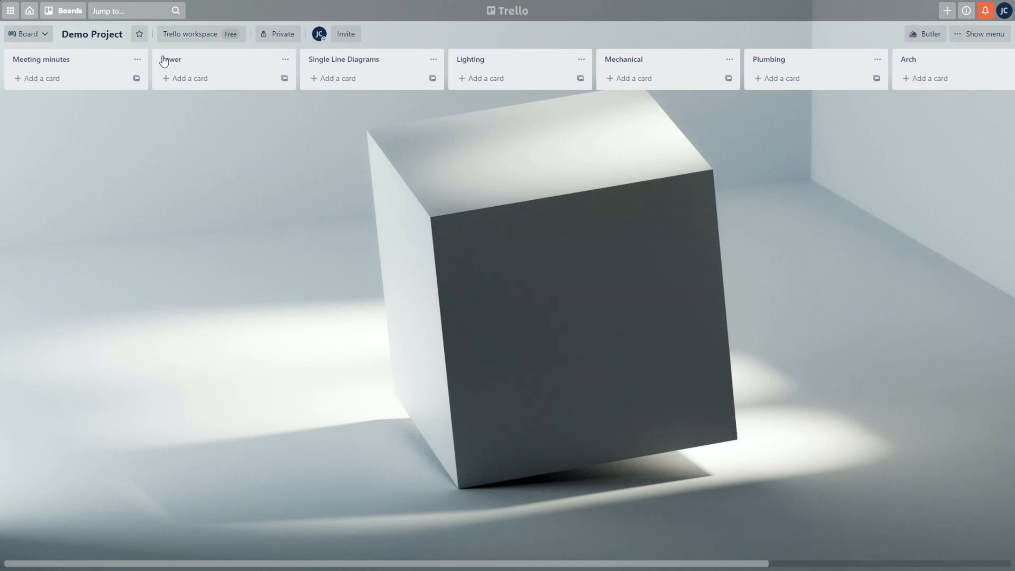
{"action": "left_click", "coordinate": [45, 77]}
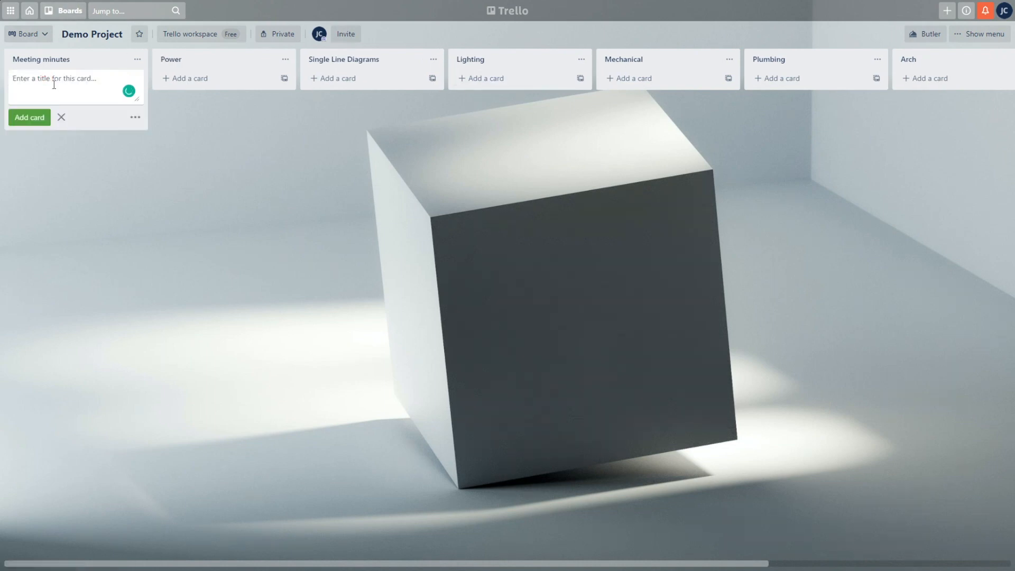
{"action": "type", "text": "Set up BIM Model"}
{"action": "key", "text": "Return"}
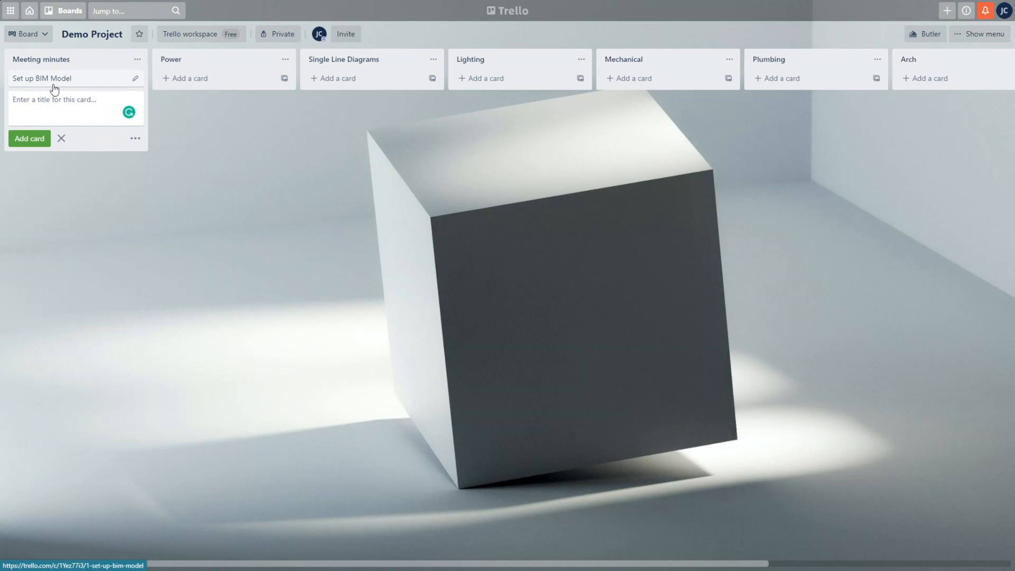
Step: Save the description "Talk to BIM Department to set up model with Template." on the Set up BIM Model card
{"action": "left_click", "coordinate": [136, 80]}
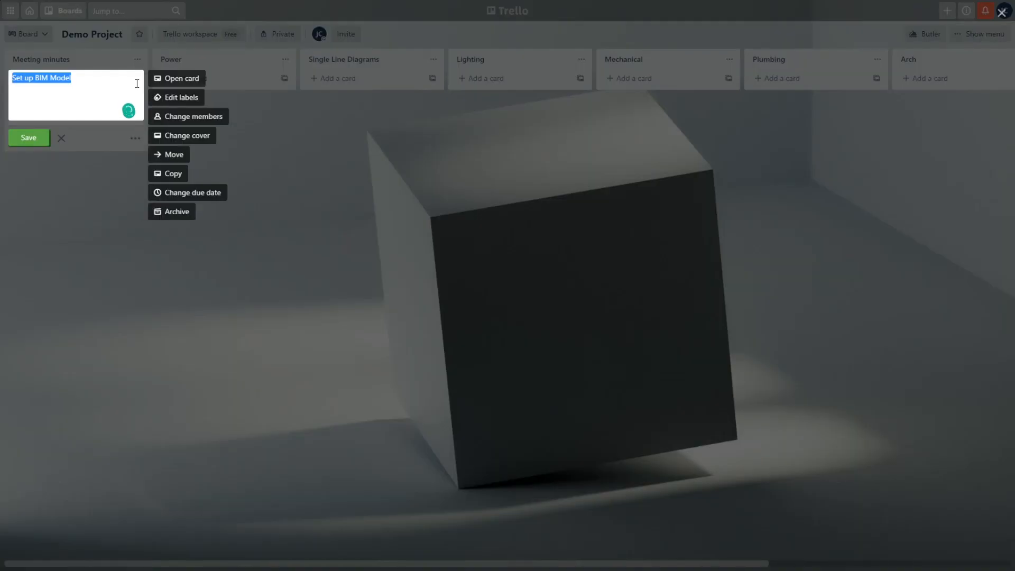
{"action": "left_click", "coordinate": [168, 78]}
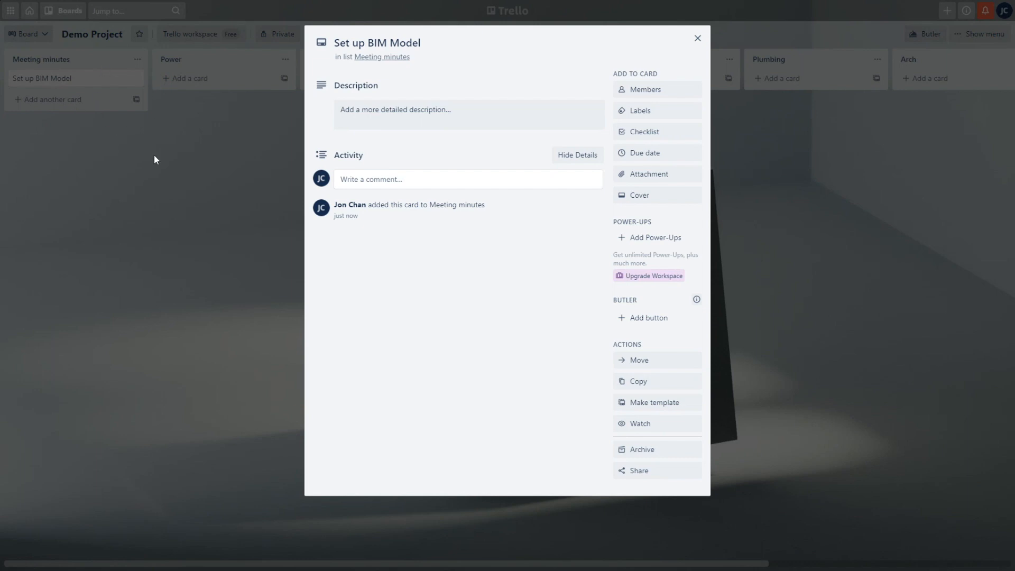
{"action": "left_click", "coordinate": [502, 112]}
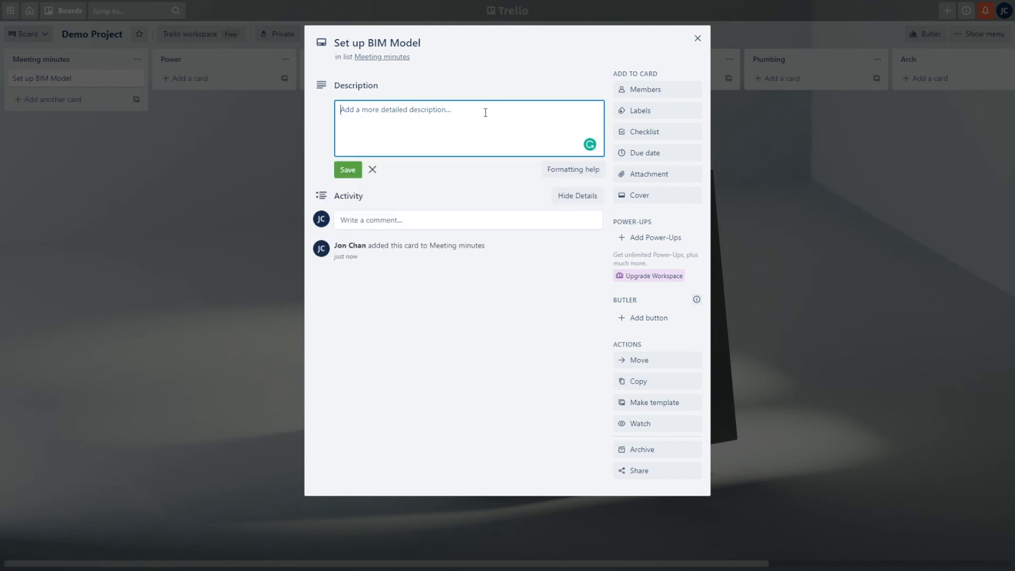
{"action": "type", "text": "Talk to"}
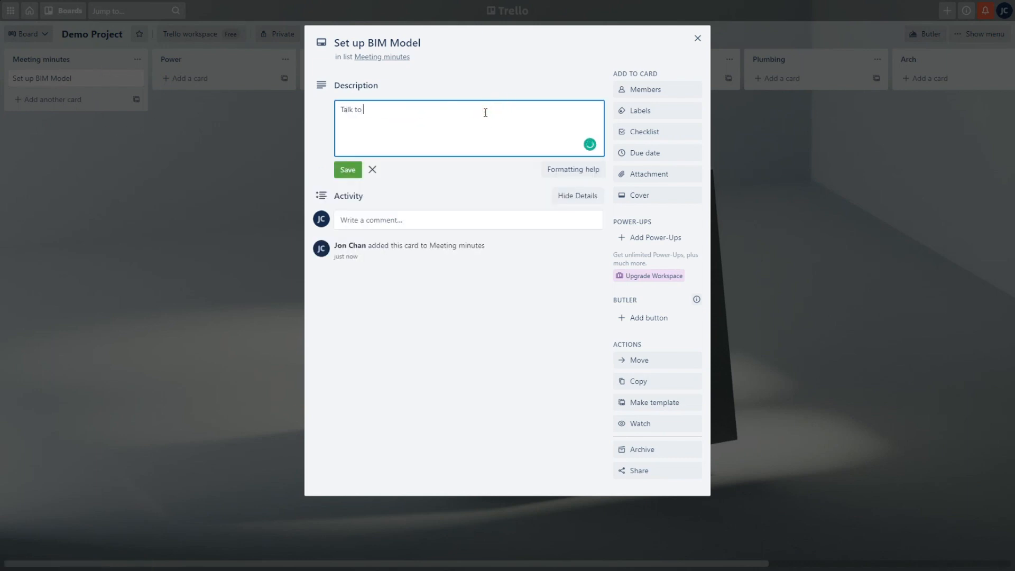
{"action": "type", "text": " BIM Department, to set up mod"}
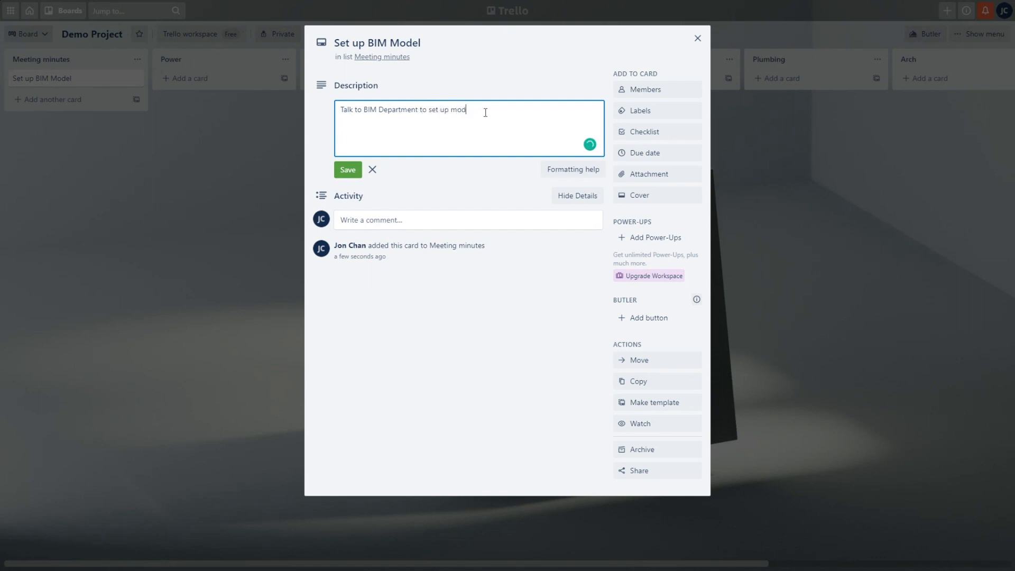
{"action": "type", "text": "el with Template."}
{"action": "key", "text": "Return"}
{"action": "left_click", "coordinate": [349, 170]}
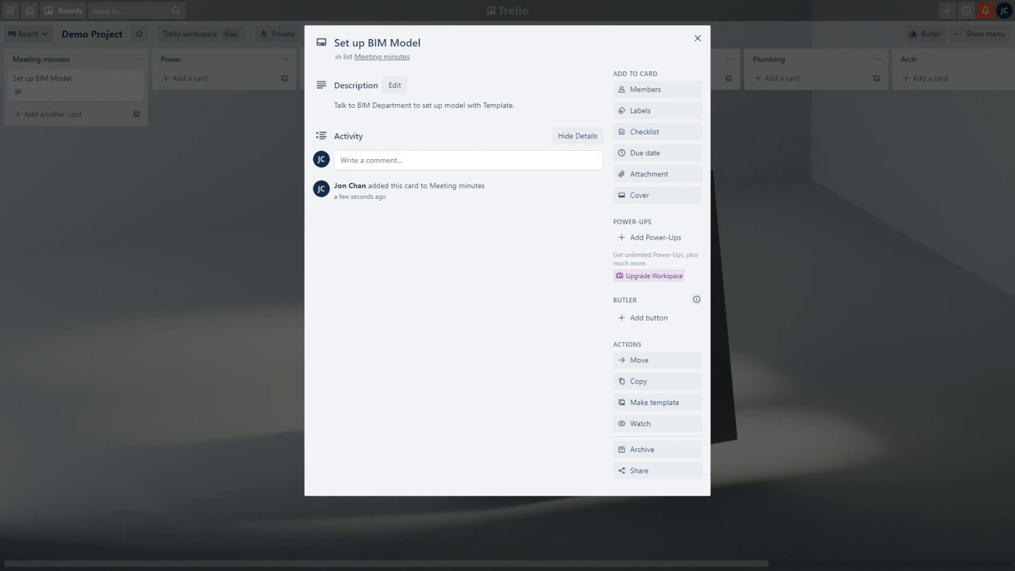
Step: Post a comment on the card containing the path to the Fusion 360 folder in the user's Documents
{"action": "left_click", "coordinate": [401, 160]}
{"action": "type", "text": "C:\\Users\\jchan\\Documents\\Fusion 360"}
{"action": "left_click", "coordinate": [352, 179]}
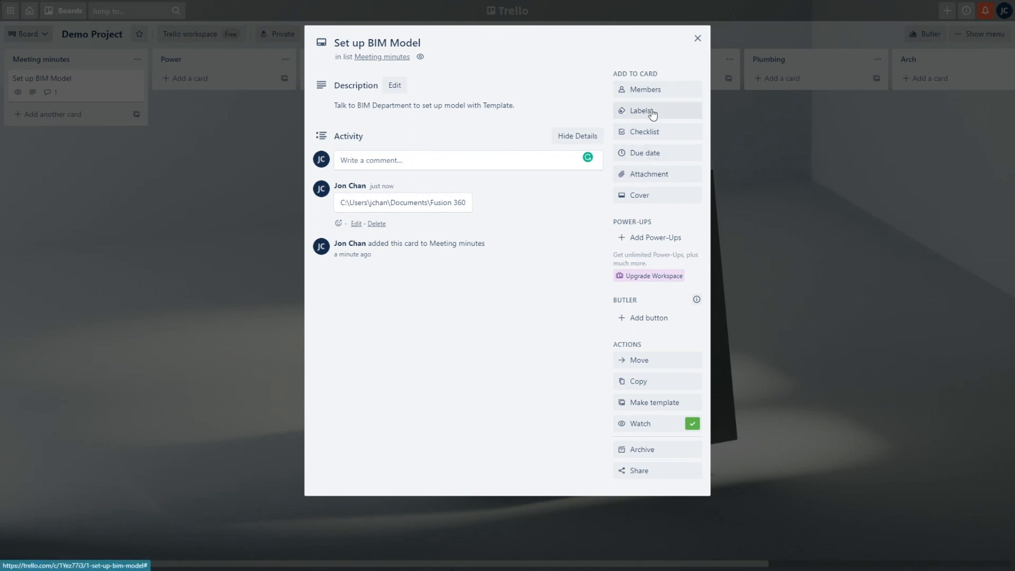
Step: Add a checklist titled "setup" to the card with the items "Add details", "Add SLD" and "Setup sheets"
{"action": "left_click", "coordinate": [645, 131]}
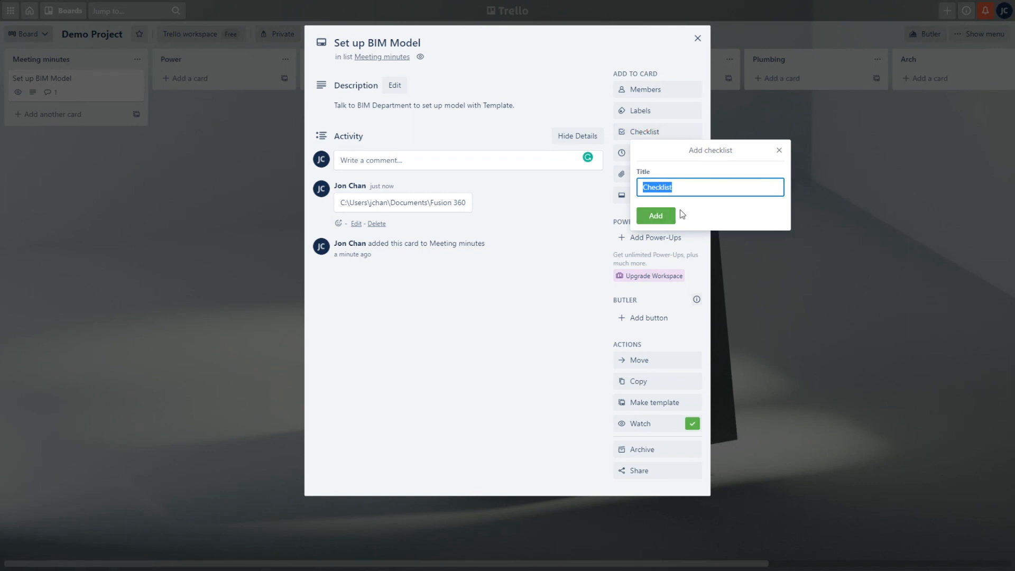
{"action": "type", "text": "setup"}
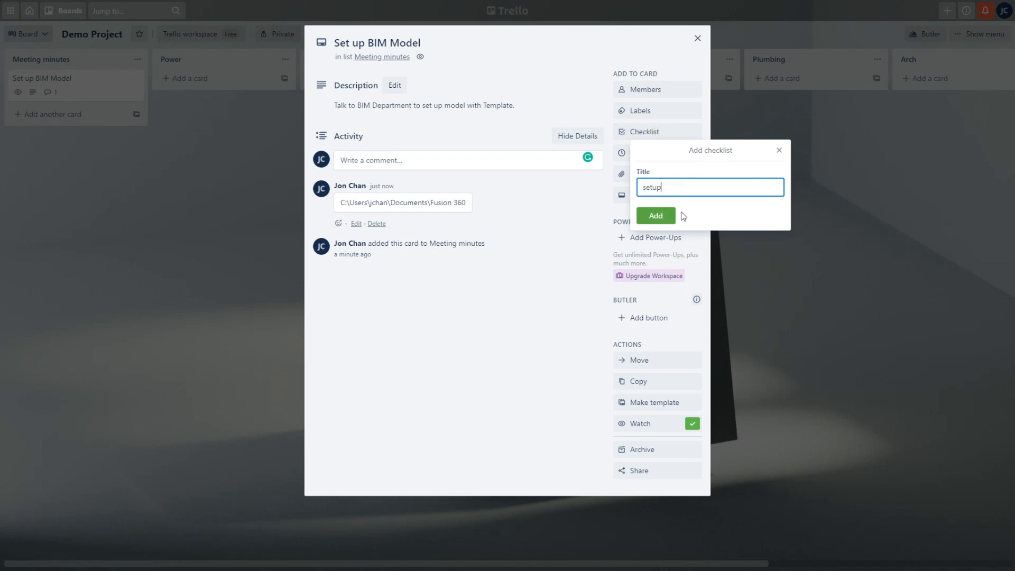
{"action": "key", "text": "Return"}
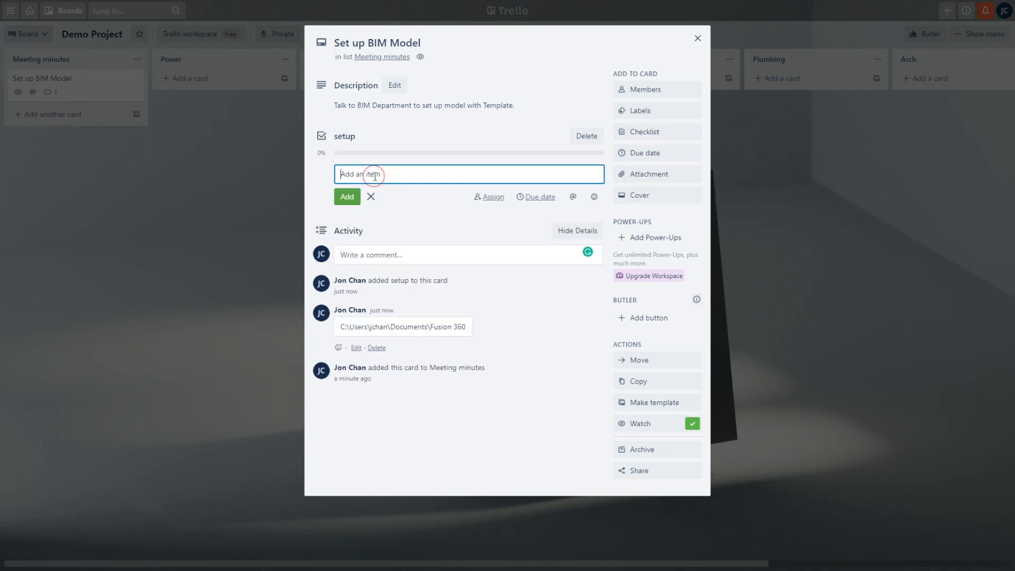
{"action": "type", "text": "Add details"}
{"action": "key", "text": "Return"}
{"action": "type", "text": "Add"}
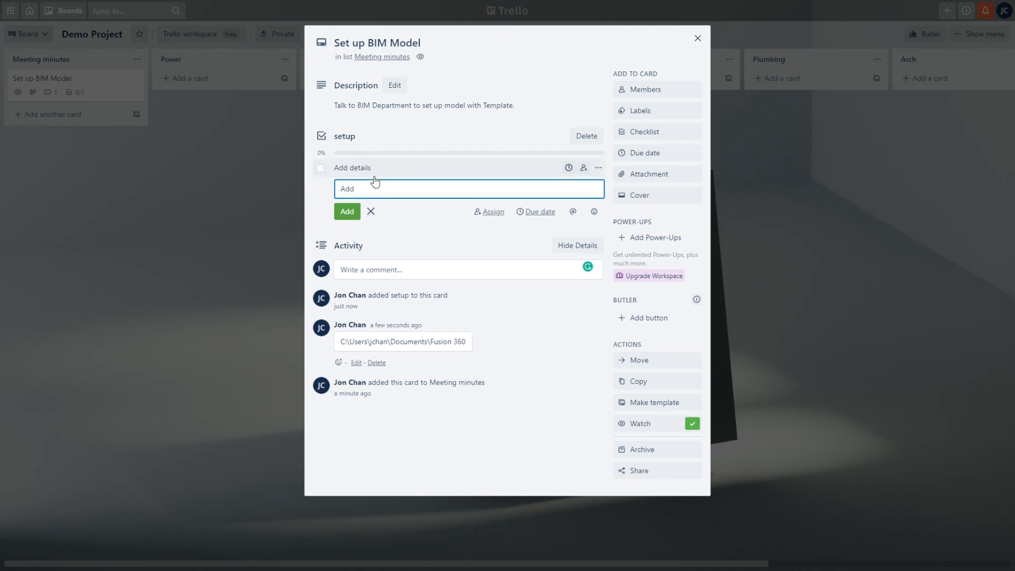
{"action": "type", "text": " SLD"}
{"action": "key", "text": "Return"}
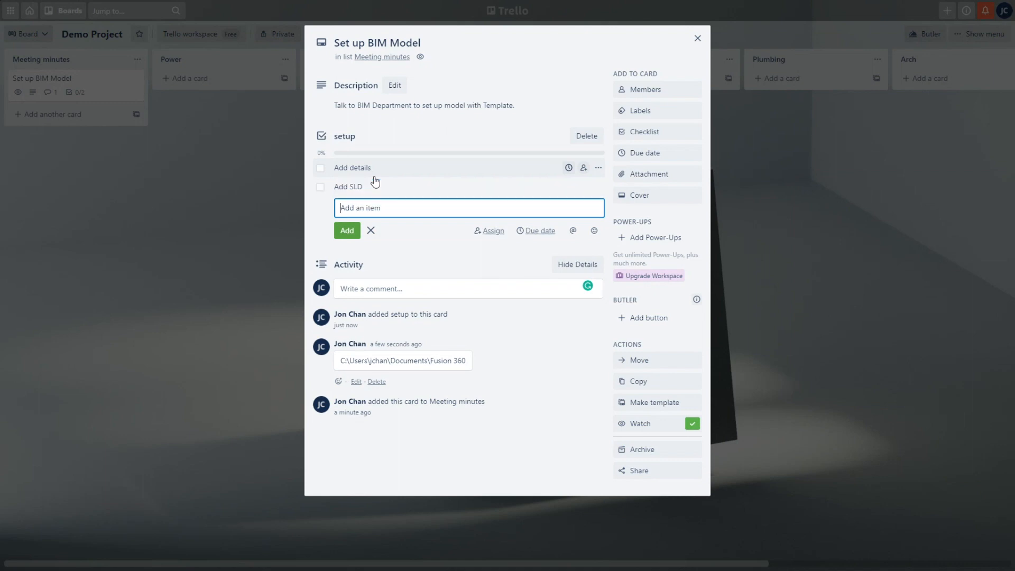
{"action": "type", "text": "Setup sheets"}
{"action": "key", "text": "Return"}
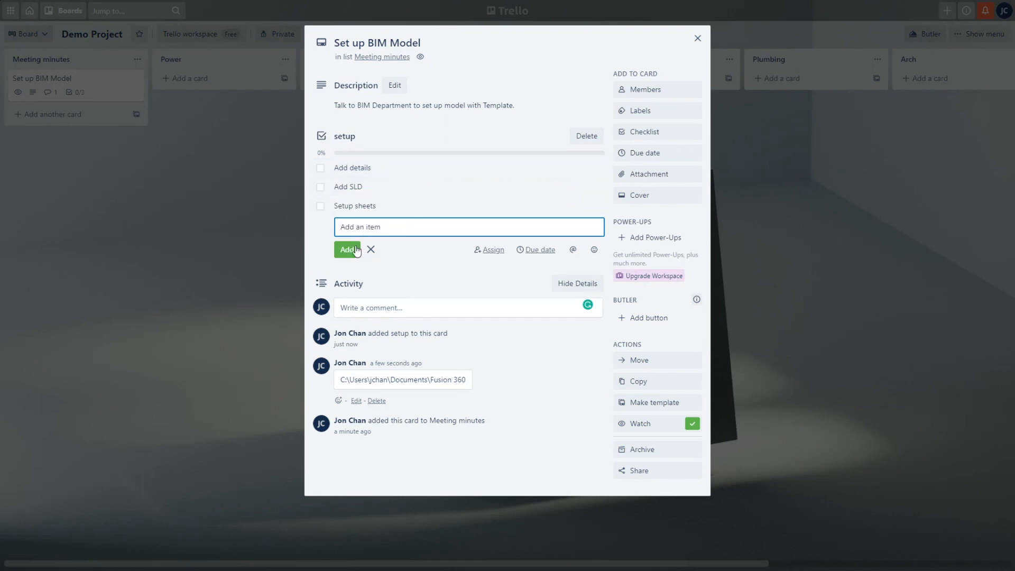
{"action": "key", "text": "Escape"}
Step: Mark the "Add details" and "Add SLD" checklist items as complete and close the card
{"action": "left_click", "coordinate": [321, 168]}
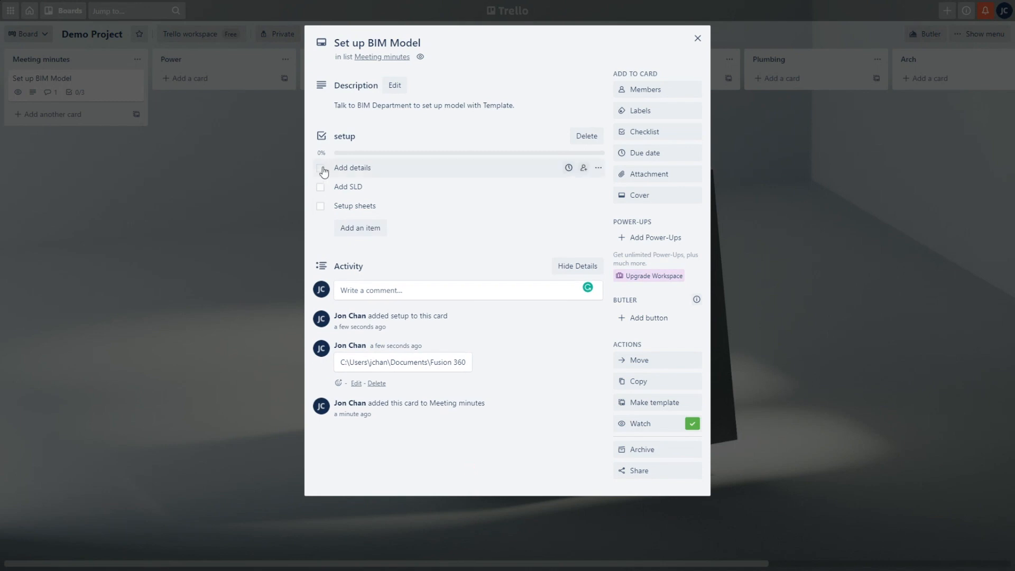
{"action": "left_click", "coordinate": [321, 188]}
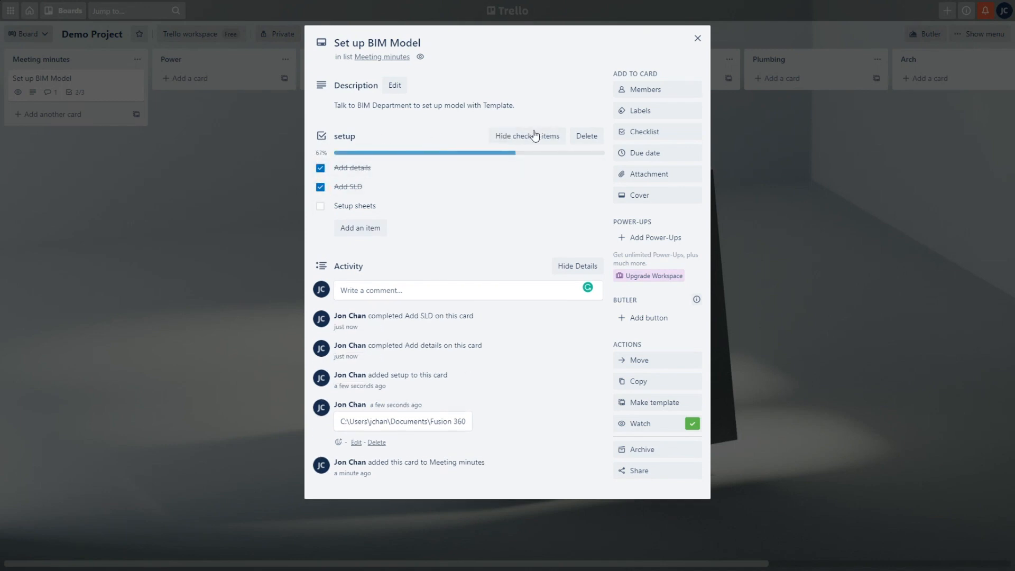
{"action": "left_click", "coordinate": [697, 39]}
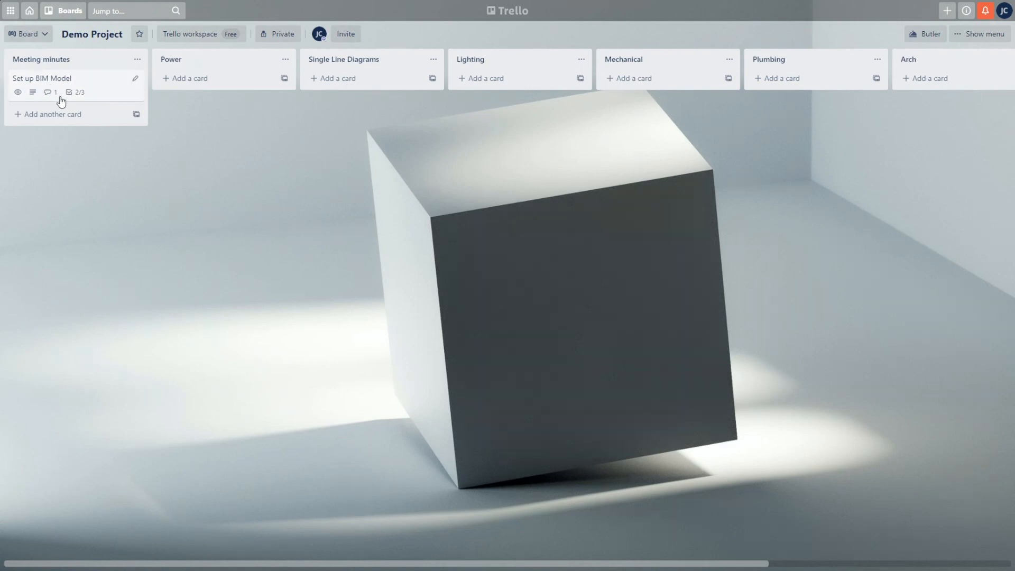
Step: Move the Set up BIM Model card from Meeting minutes to the Arch list
{"action": "left_click", "coordinate": [91, 95]}
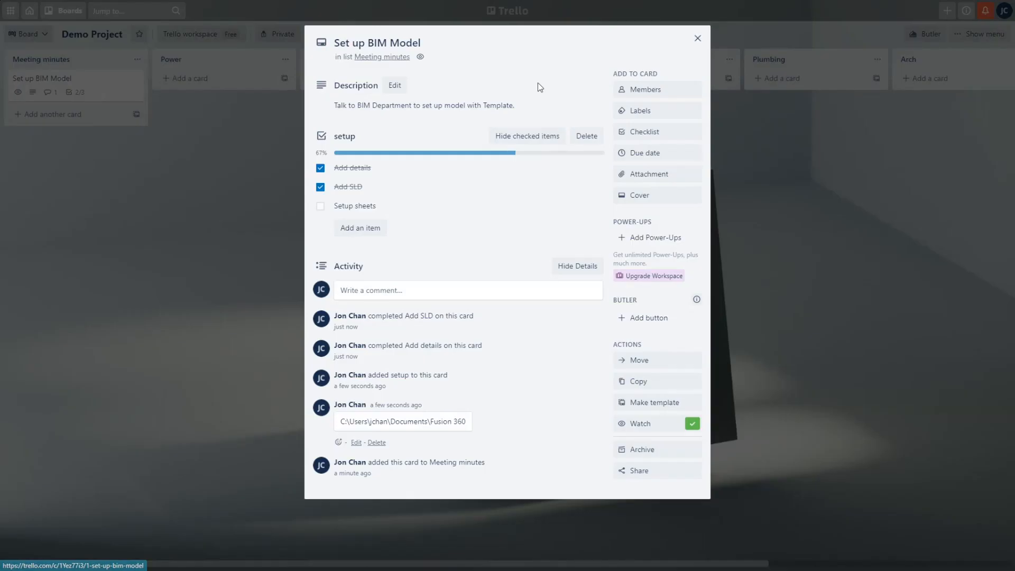
{"action": "left_click", "coordinate": [259, 287]}
{"action": "left_click_drag", "start_coordinate": [99, 79], "coordinate": [391, 75]}
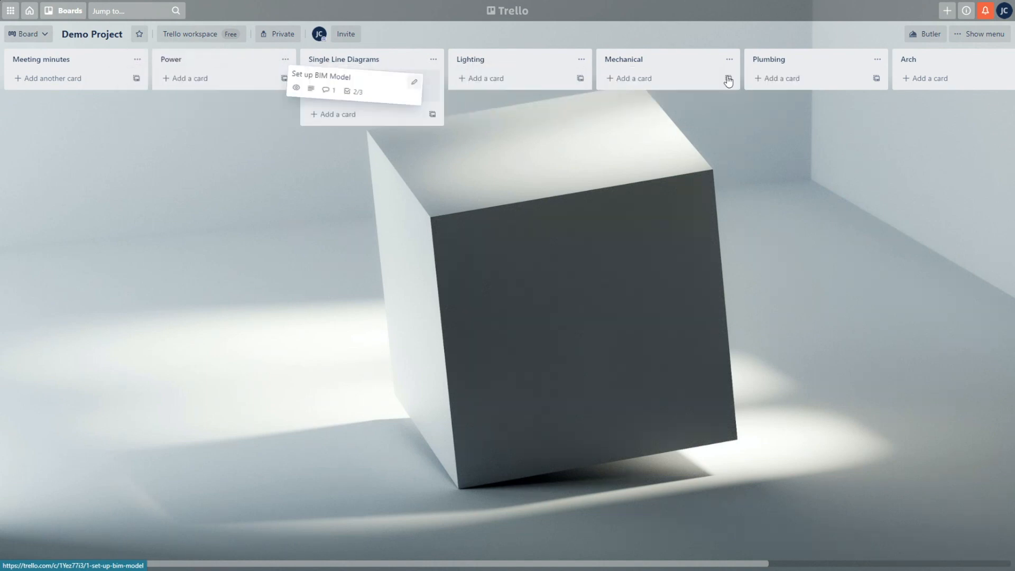
{"action": "mouse_move", "coordinate": [728, 80]}
{"action": "left_mouse_down"}
{"action": "mouse_move", "coordinate": [967, 77]}
{"action": "mouse_move", "coordinate": [727, 74]}
{"action": "left_mouse_up"}
Step: Add a "BIM/REVIT" list before Completed and move the Set up BIM Model card into it
{"action": "left_click", "coordinate": [986, 61]}
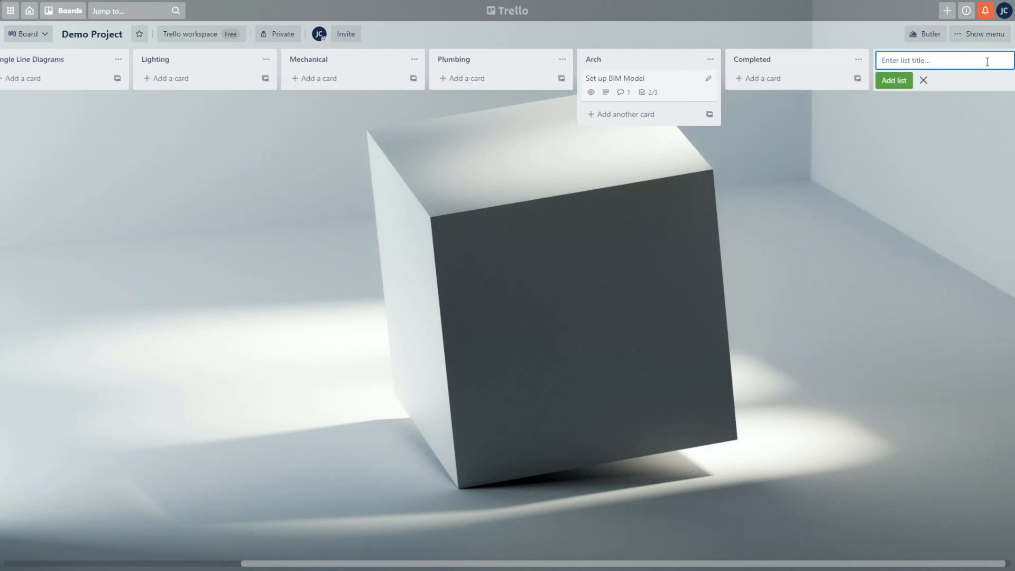
{"action": "type", "text": "BIM/REVIT"}
{"action": "key", "text": "Return"}
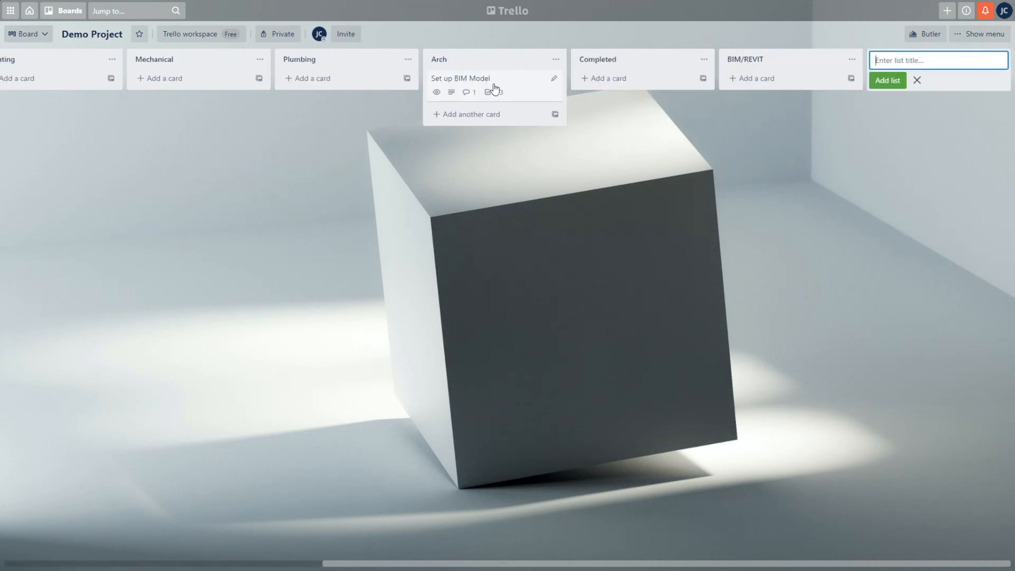
{"action": "left_click_drag", "start_coordinate": [495, 87], "coordinate": [612, 64]}
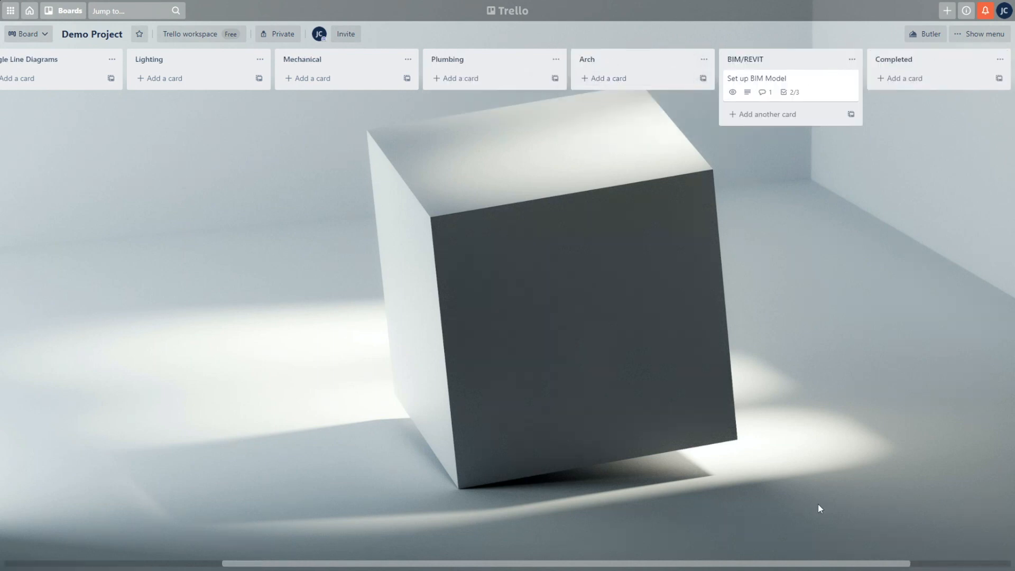
Step: Add the cards "Show existing Panelboards in building" and "Gather missing information on Equipment List" to the Power list
{"action": "left_click_drag", "start_coordinate": [798, 562], "coordinate": [464, 528]}
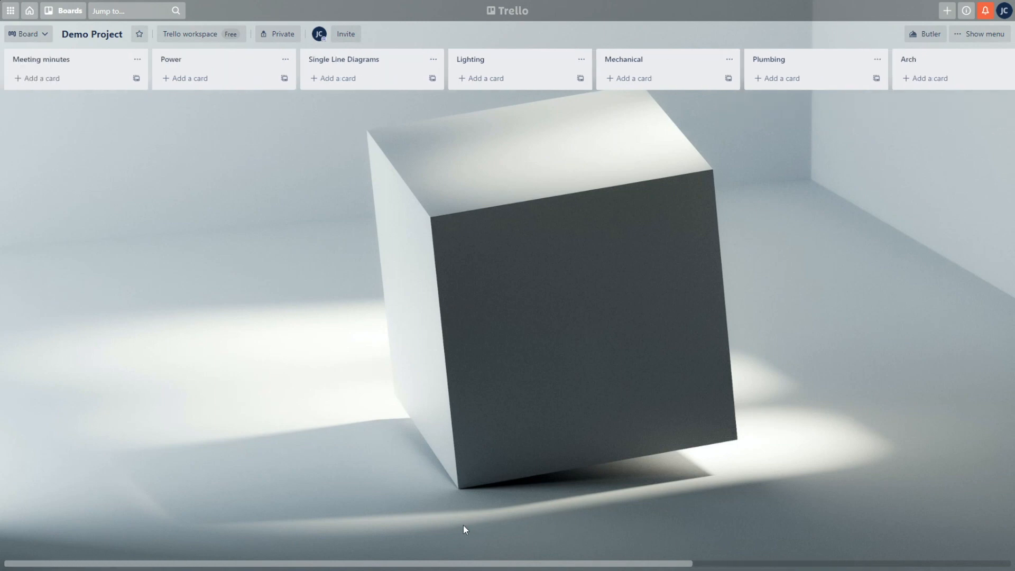
{"action": "left_click", "coordinate": [221, 78]}
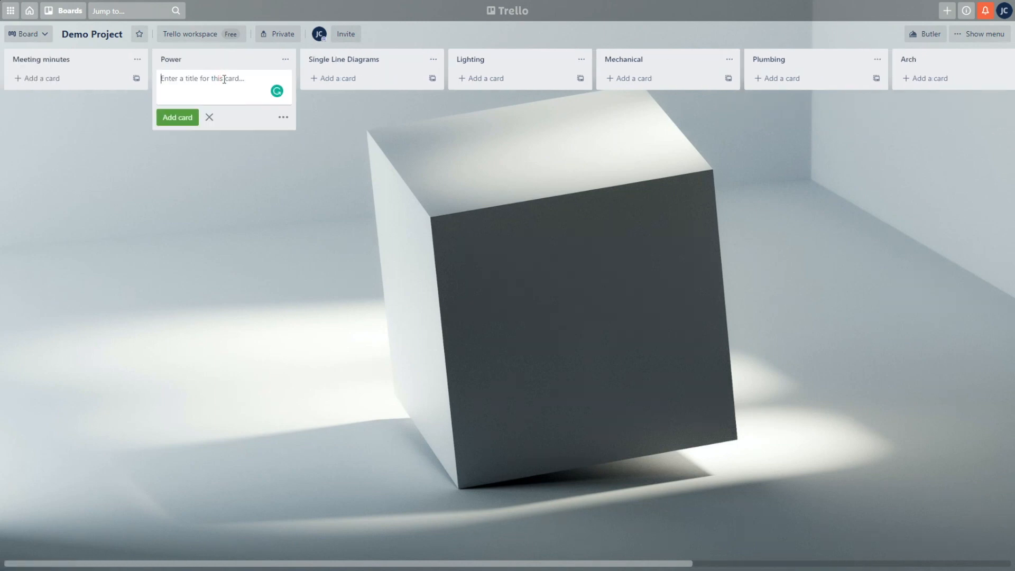
{"action": "type", "text": "Show existing Panelboards in building"}
{"action": "key", "text": "Return"}
{"action": "type", "text": "Gather missing information on Equipment List"}
{"action": "key", "text": "Return"}
Step: Add the card "Locate Existing SLD from client folder" under Single Line Diagrams and "Show prelim layout of fixtures" under Lighting
{"action": "left_click", "coordinate": [338, 78]}
{"action": "type", "text": "Locate Existing SLD from client folder"}
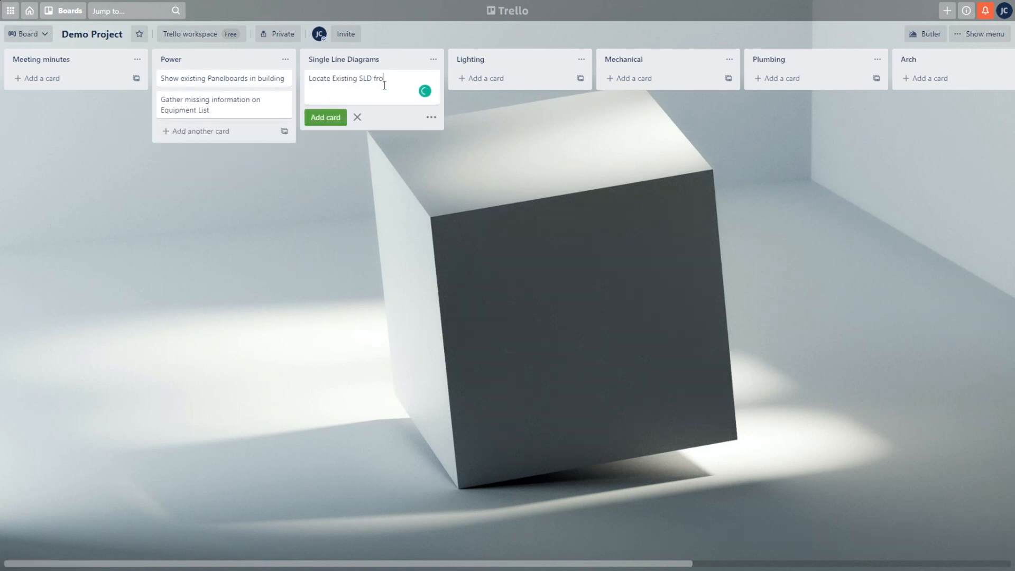
{"action": "key", "text": "Return"}
{"action": "left_click", "coordinate": [502, 83]}
{"action": "type", "text": "Show prelim layout of fixtures"}
{"action": "key", "text": "Return"}
Step: Add "Ask Mech if Chiller will be gas or electric" under Mechanical and "How many Electric Hot Water heaters will there be?" under Plumbing
{"action": "left_click", "coordinate": [613, 78]}
{"action": "type", "text": "Ask Mech if Chiller will be gas or electric"}
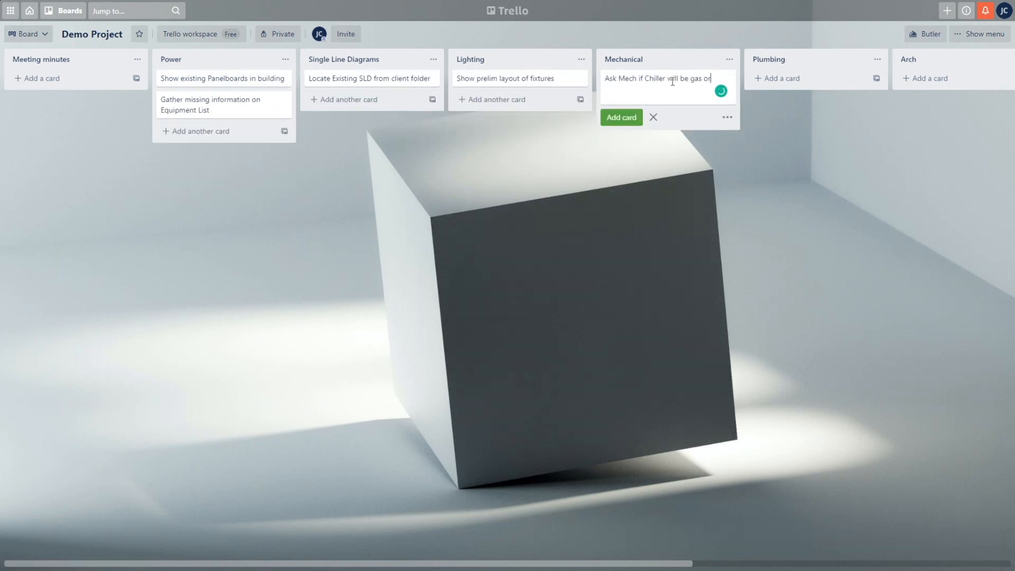
{"action": "key", "text": "Return"}
{"action": "left_click", "coordinate": [844, 84]}
{"action": "type", "text": "How many Electric Hot Water heaters will there be?"}
{"action": "left_click", "coordinate": [855, 229]}
Step: Give the Lighting card a blue cover and set an Apr 22 due date on the Single Line Diagrams card
{"action": "left_click", "coordinate": [505, 78]}
{"action": "left_click", "coordinate": [645, 195]}
{"action": "left_click", "coordinate": [369, 79]}
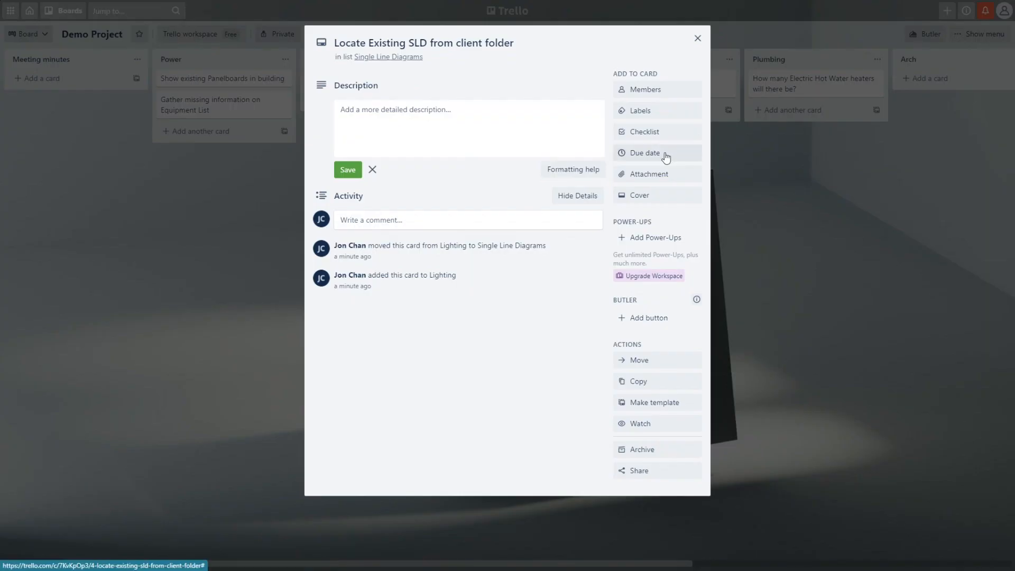
{"action": "left_click", "coordinate": [664, 153]}
{"action": "left_click", "coordinate": [697, 37]}
Step: Apply an orange cover to the Mechanical card and a blue cover to the Plumbing card
{"action": "left_click", "coordinate": [657, 83]}
{"action": "left_click", "coordinate": [645, 195]}
{"action": "left_click", "coordinate": [808, 84]}
{"action": "left_click", "coordinate": [646, 195]}
{"action": "left_click", "coordinate": [322, 95]}
{"action": "left_click", "coordinate": [283, 267]}
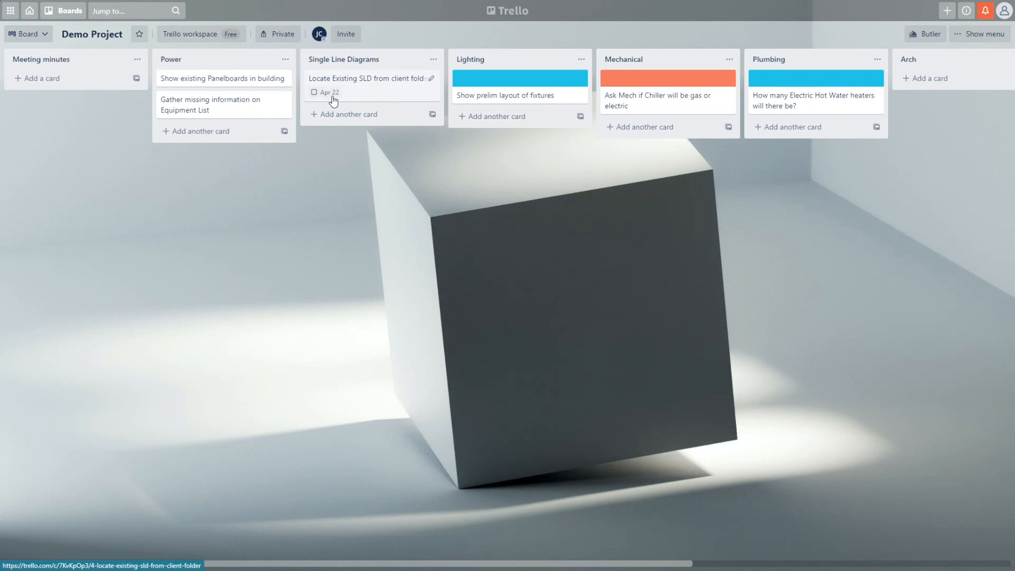
{"action": "left_click", "coordinate": [431, 78]}
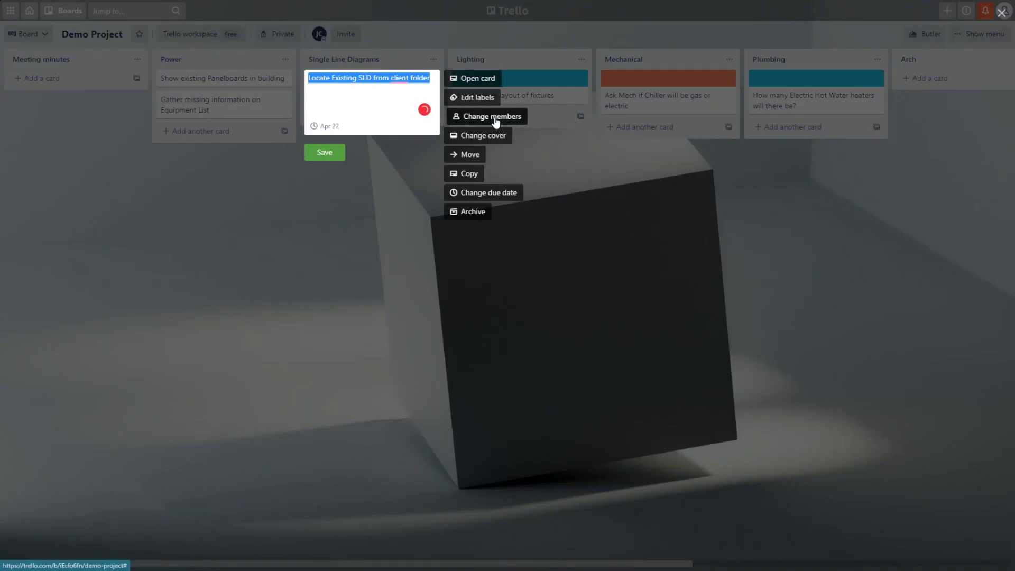
{"action": "left_click", "coordinate": [496, 117]}
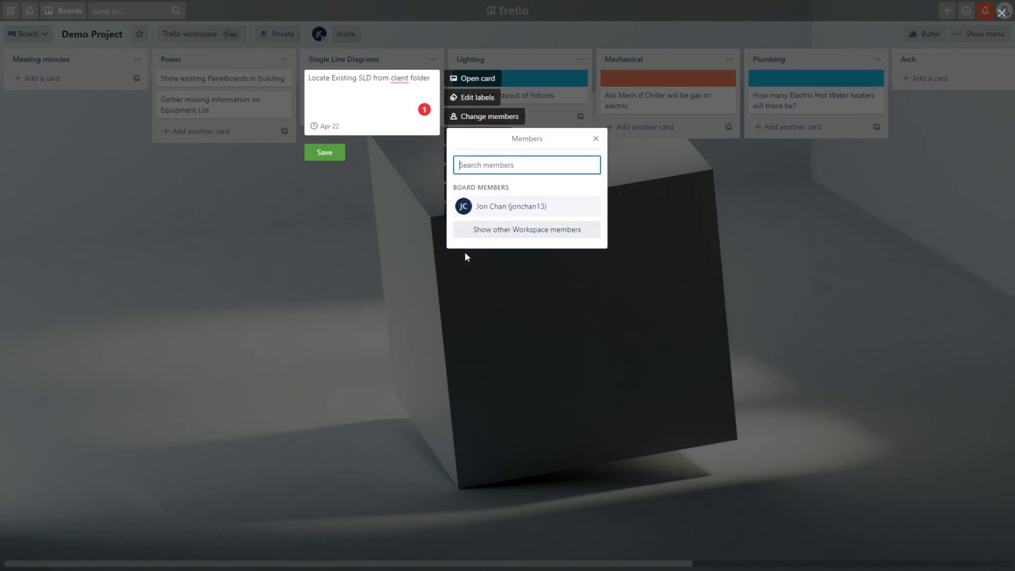
{"action": "left_click", "coordinate": [462, 306]}
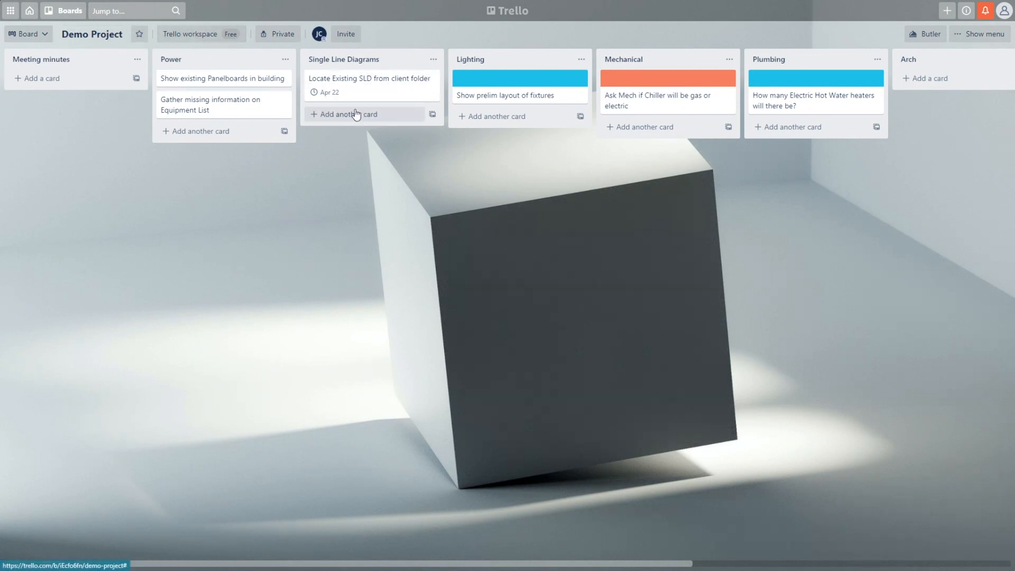
Step: Assign the listed board member to the "Locate Existing SLD from client folder" card under Single Line Diagrams
{"action": "right_click", "coordinate": [380, 87]}
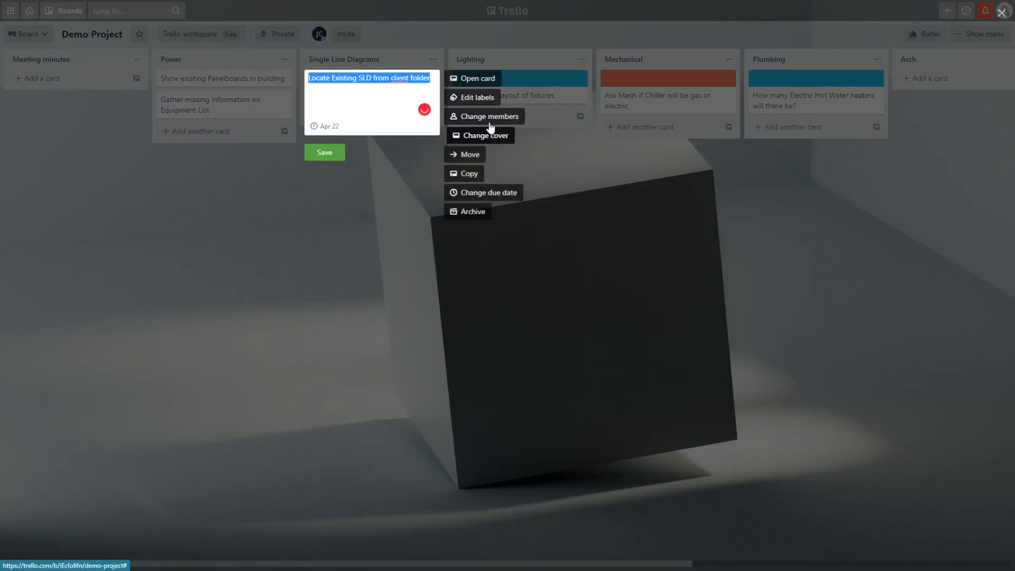
{"action": "left_click", "coordinate": [490, 120]}
{"action": "left_click", "coordinate": [503, 201]}
{"action": "left_click", "coordinate": [368, 234]}
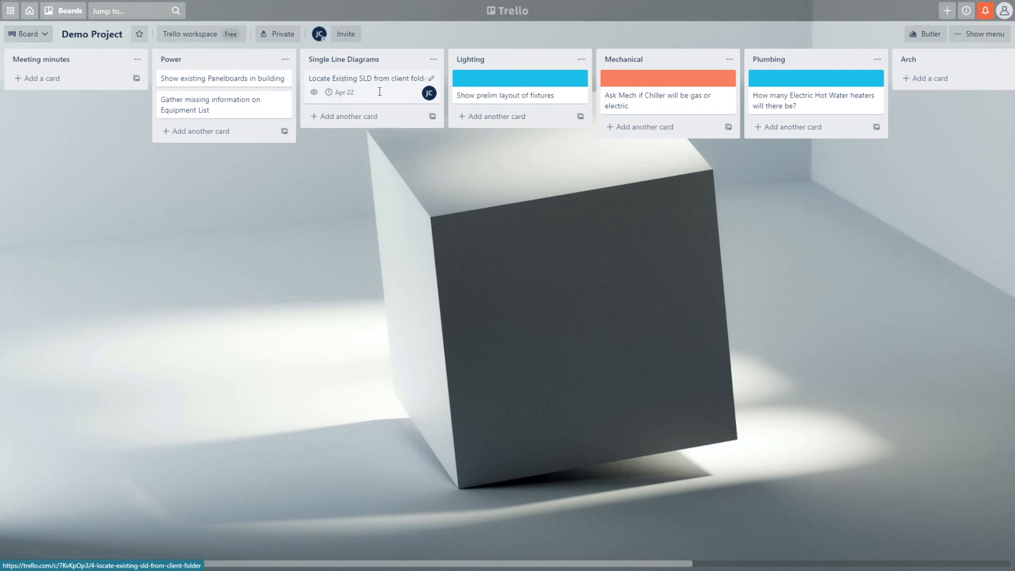
{"action": "left_click", "coordinate": [432, 78]}
{"action": "left_click", "coordinate": [361, 178]}
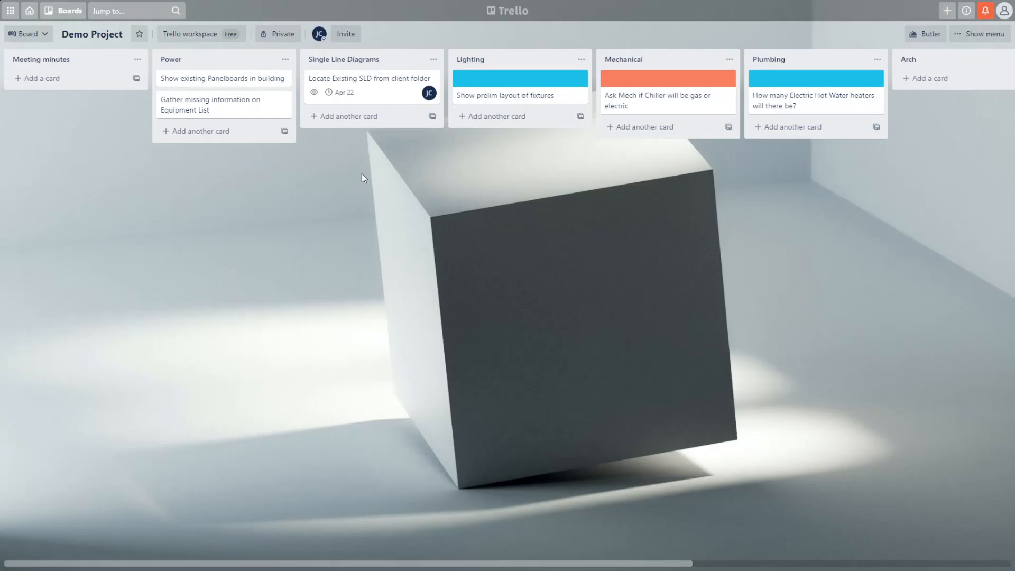
Step: Post the comment "Client folder not found" on the "Locate Existing SLD from client folder" card and close the card
{"action": "left_click", "coordinate": [384, 92]}
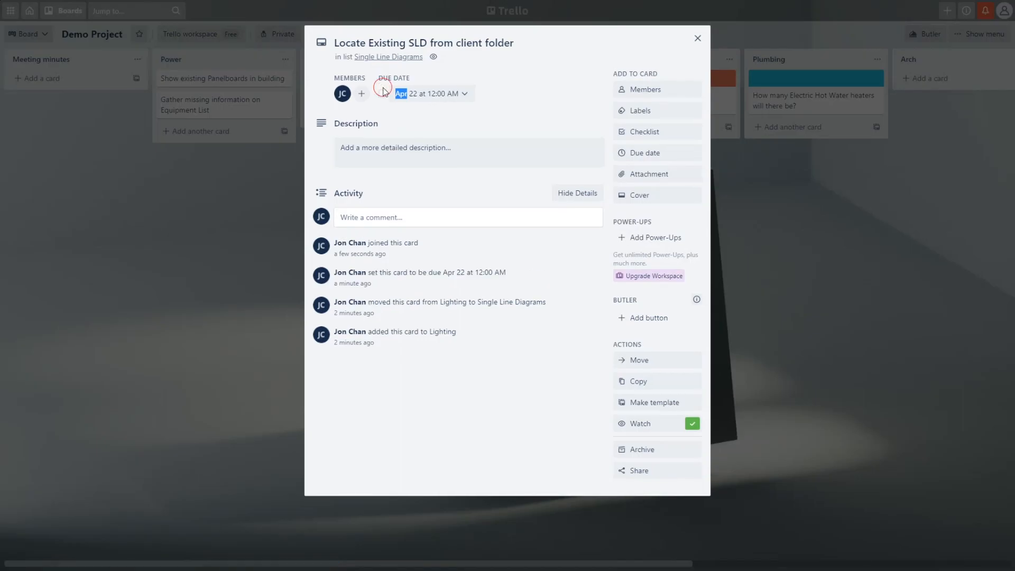
{"action": "left_click", "coordinate": [396, 217]}
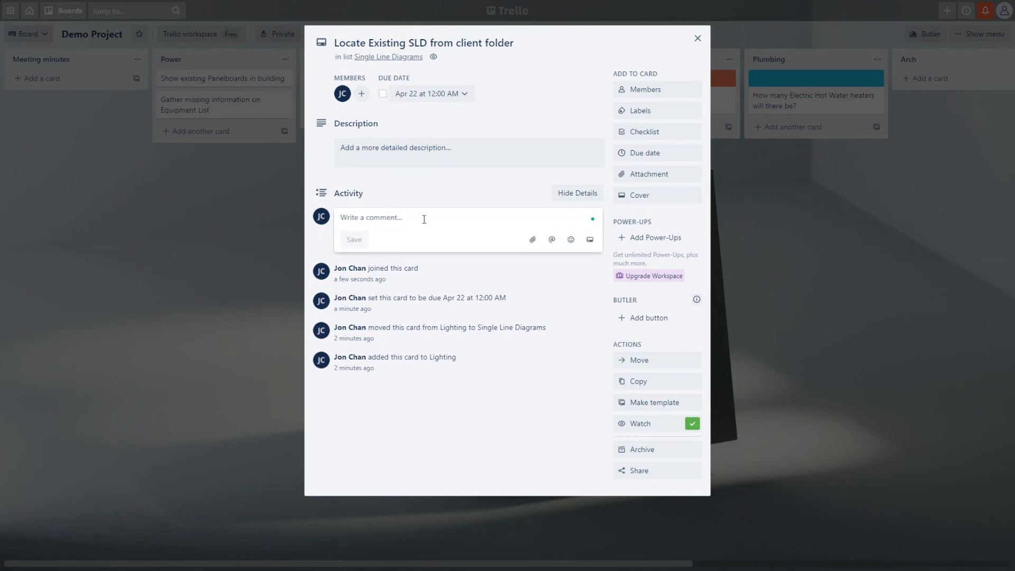
{"action": "type", "text": "Cli"}
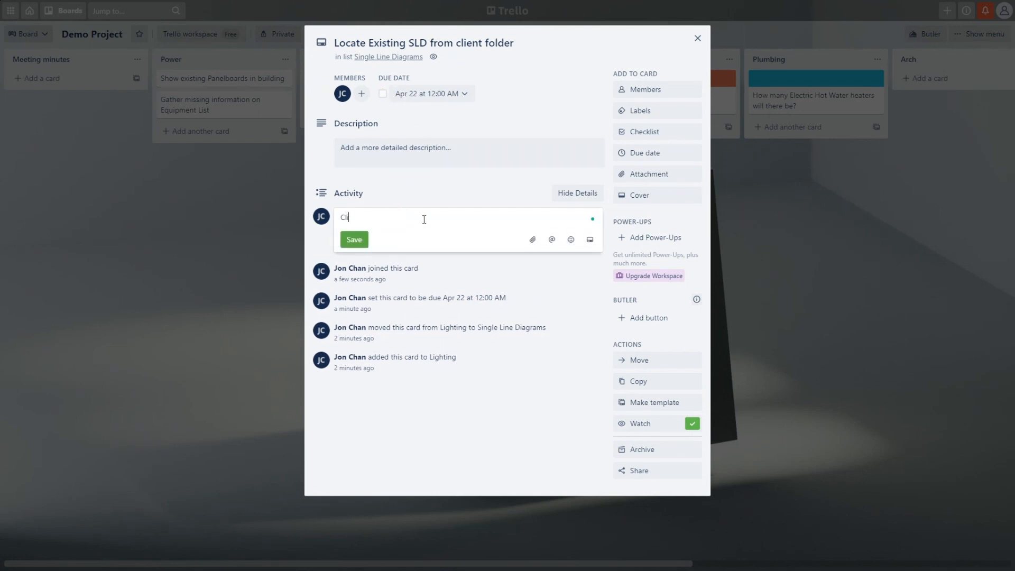
{"action": "type", "text": "ent folder not found"}
{"action": "key", "text": "Return"}
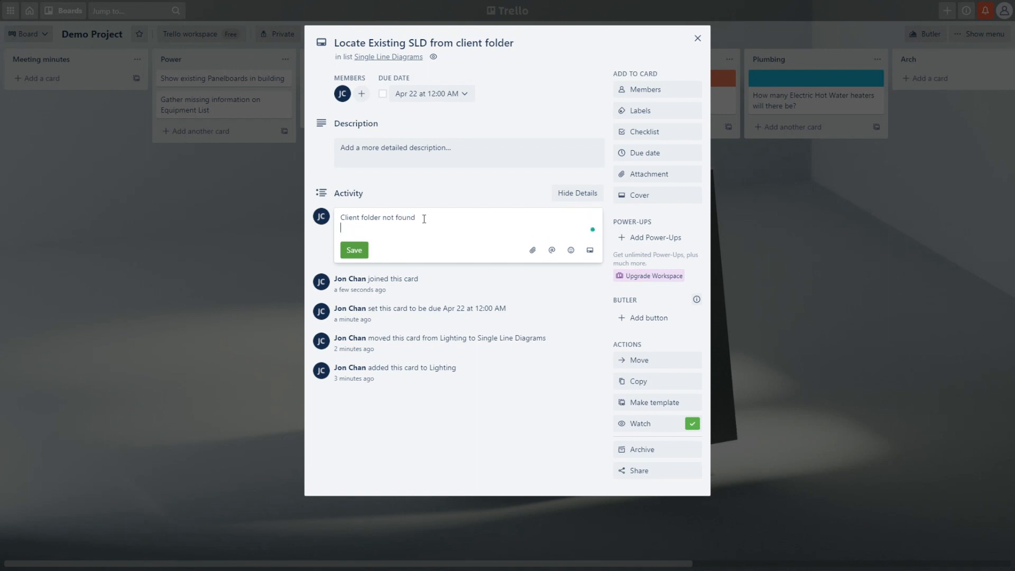
{"action": "key", "text": "BackSpace"}
{"action": "left_click", "coordinate": [344, 238]}
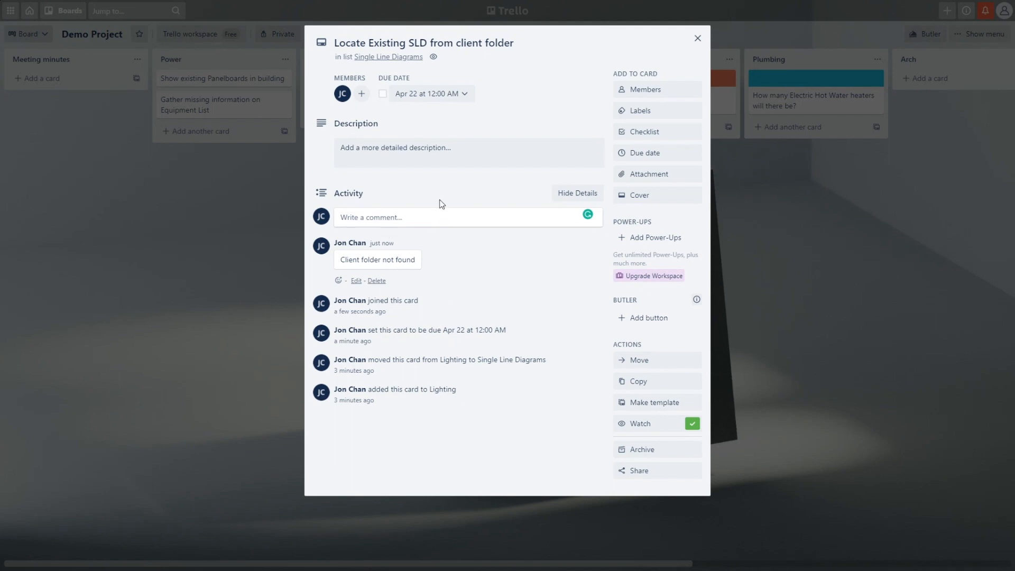
{"action": "left_click", "coordinate": [786, 272]}
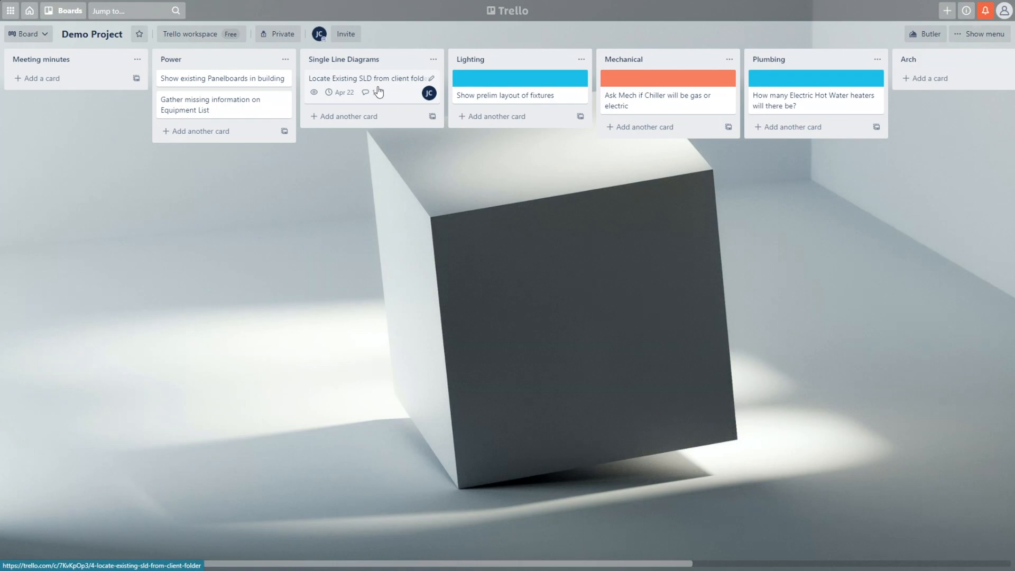
Step: Move the "Locate Existing SLD from client folder" card from Single Line Diagrams to position 1 of the Completed list
{"action": "key", "text": "e"}
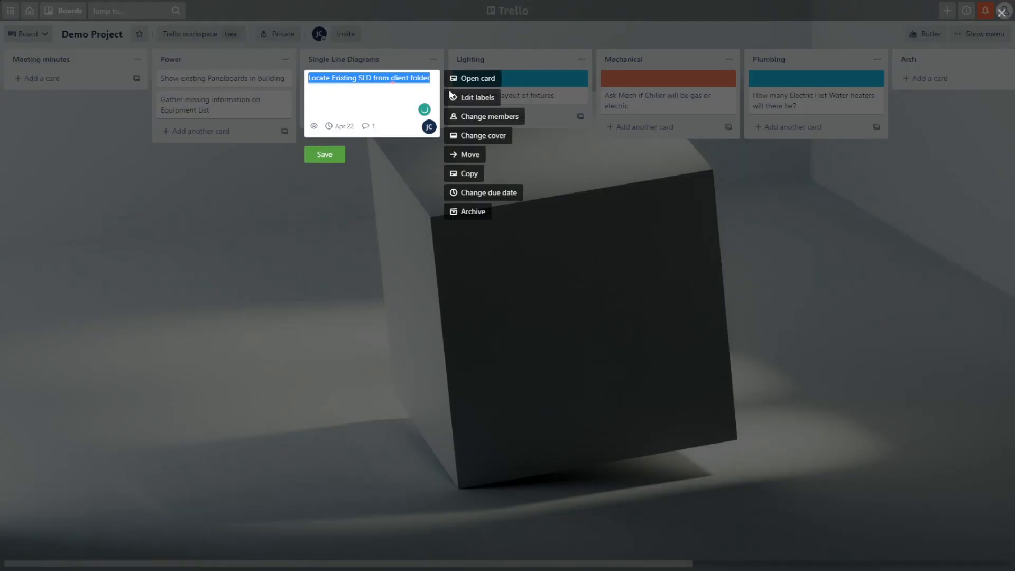
{"action": "left_click", "coordinate": [468, 155]}
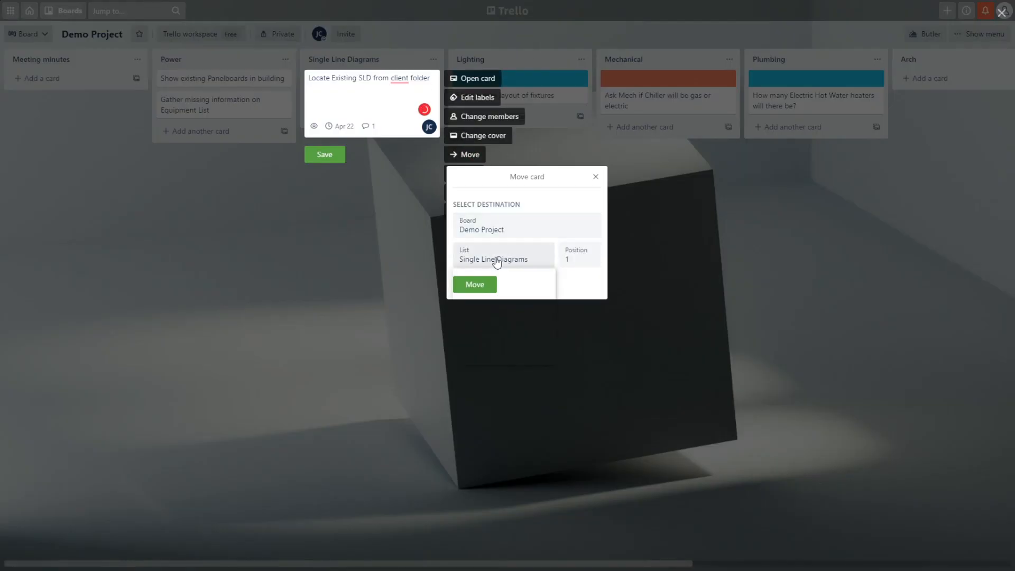
{"action": "left_click", "coordinate": [495, 260]}
{"action": "left_click", "coordinate": [483, 360]}
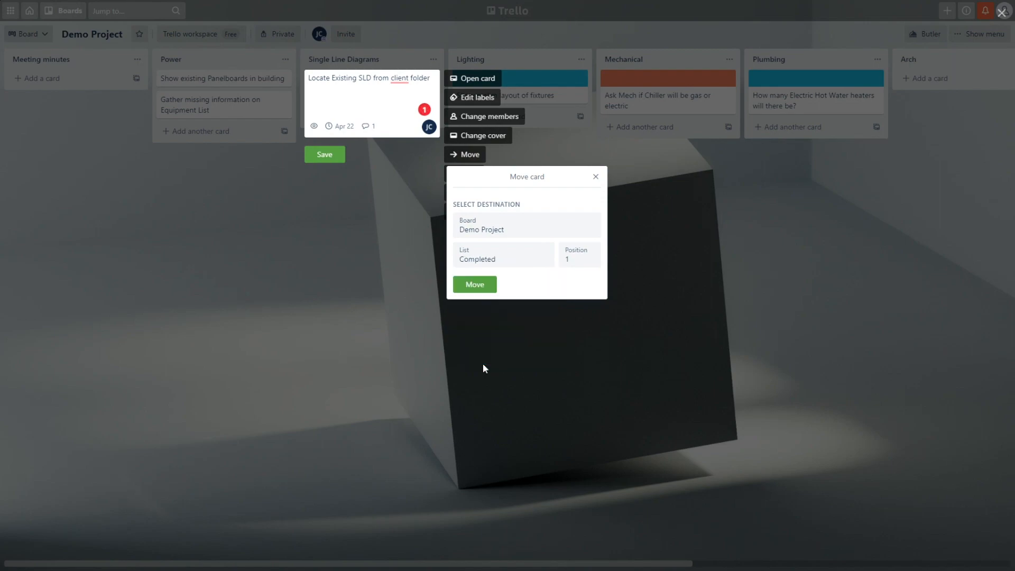
{"action": "left_click", "coordinate": [487, 287]}
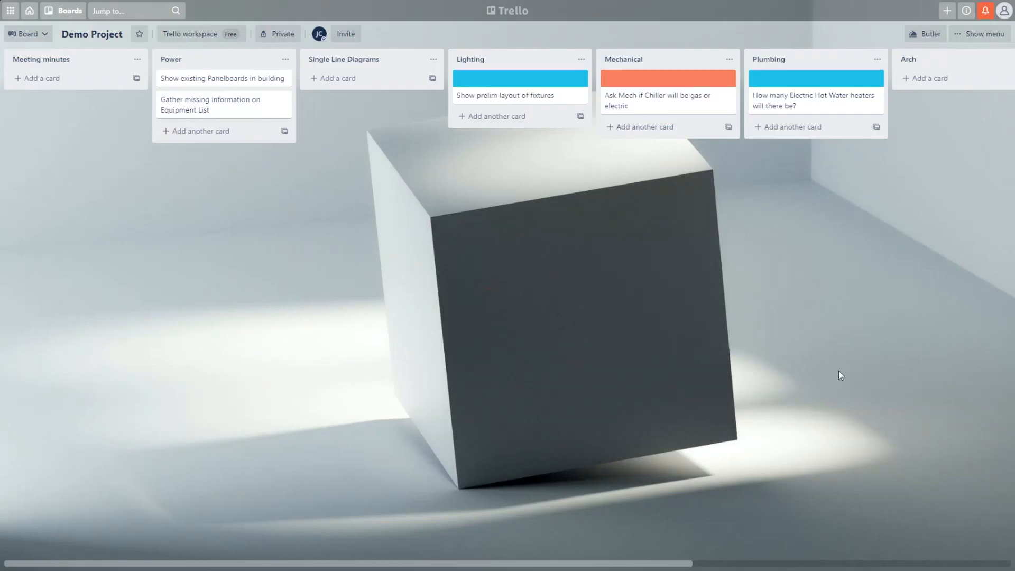
Step: Archive the "Locate Existing SLD from client folder" card in the Completed list
{"action": "left_click_drag", "start_coordinate": [689, 559], "coordinate": [952, 514]}
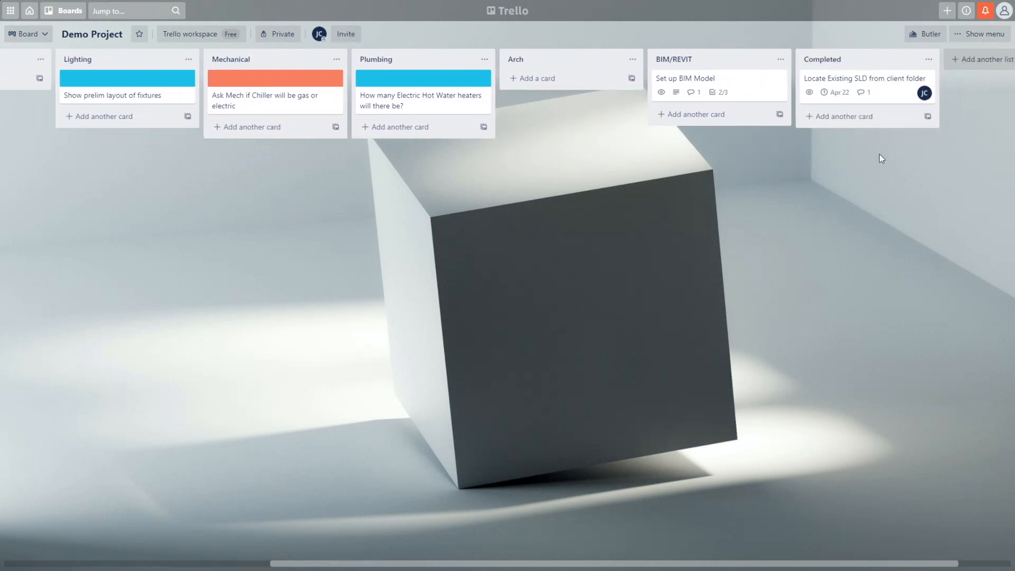
{"action": "left_click", "coordinate": [926, 78]}
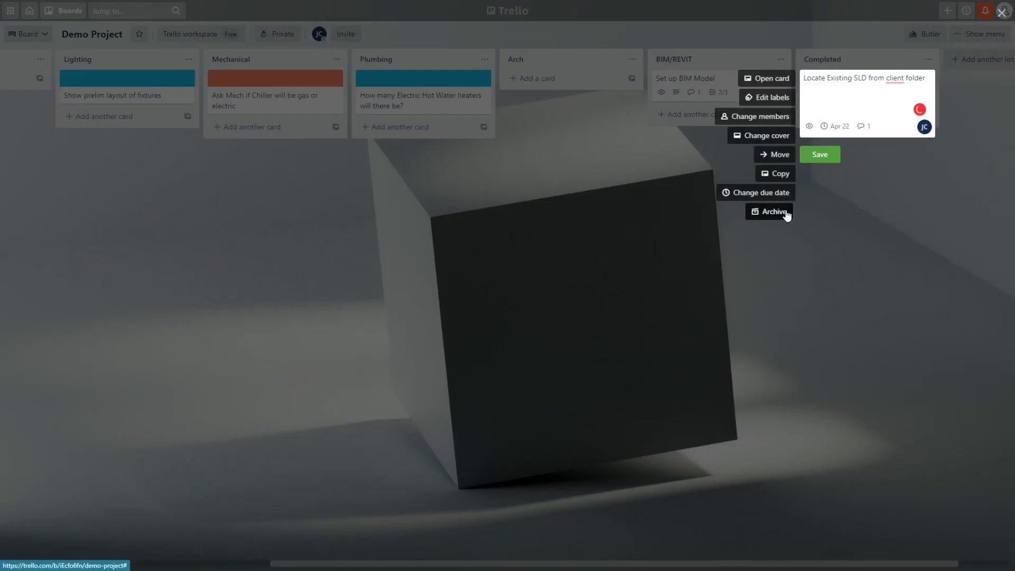
{"action": "left_click", "coordinate": [787, 213]}
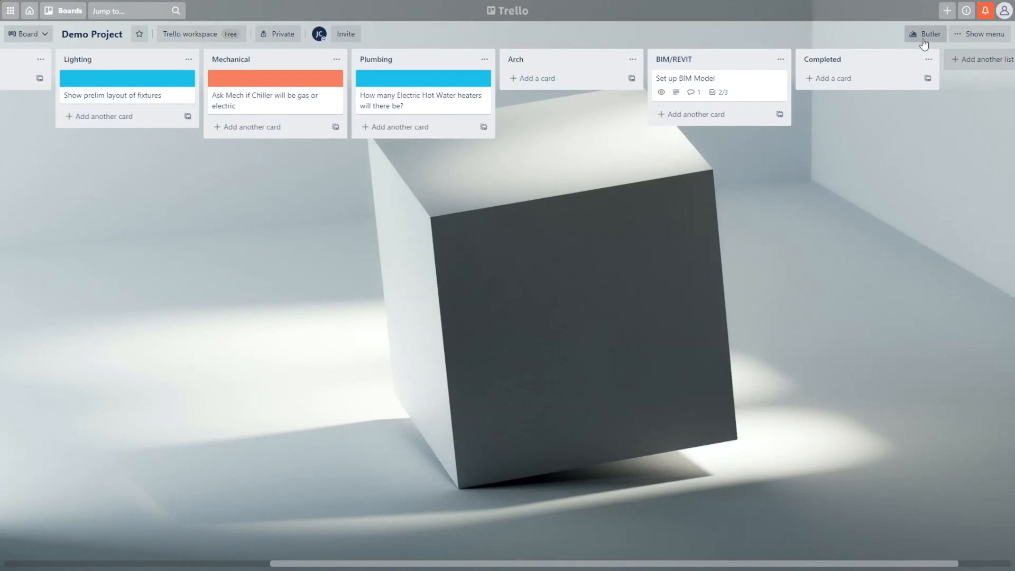
{"action": "left_click", "coordinate": [959, 36]}
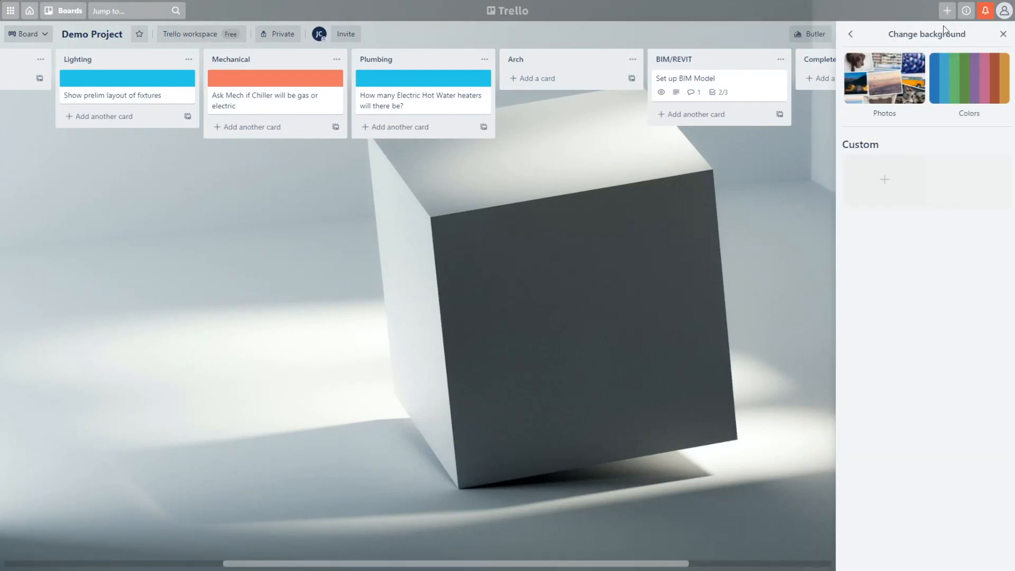
{"action": "left_click", "coordinate": [851, 35]}
{"action": "left_click", "coordinate": [1003, 35]}
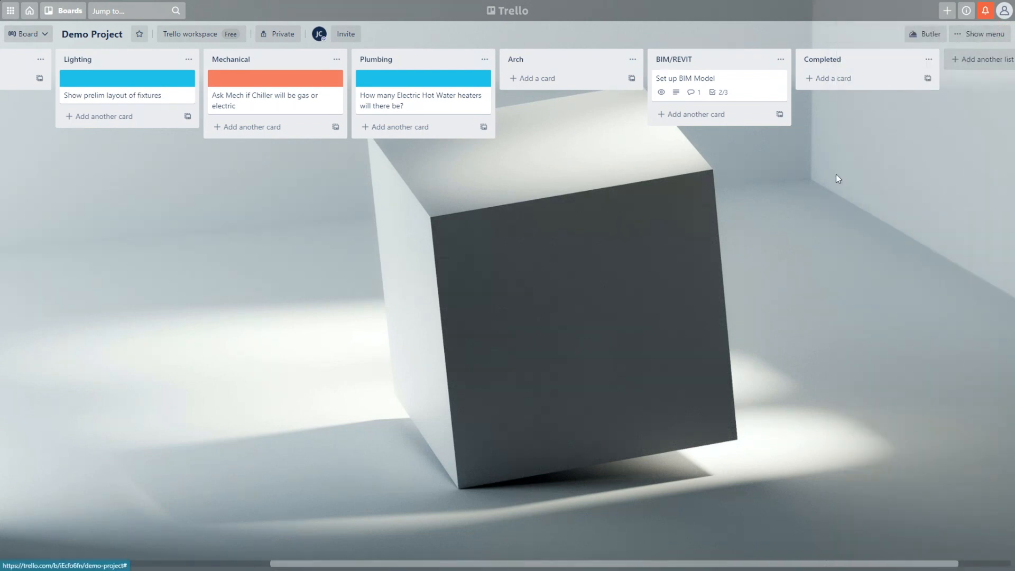
Step: Show the board's archived items and open the archived "Locate Existing SLD from client folder" card to review its activity
{"action": "left_click", "coordinate": [980, 34]}
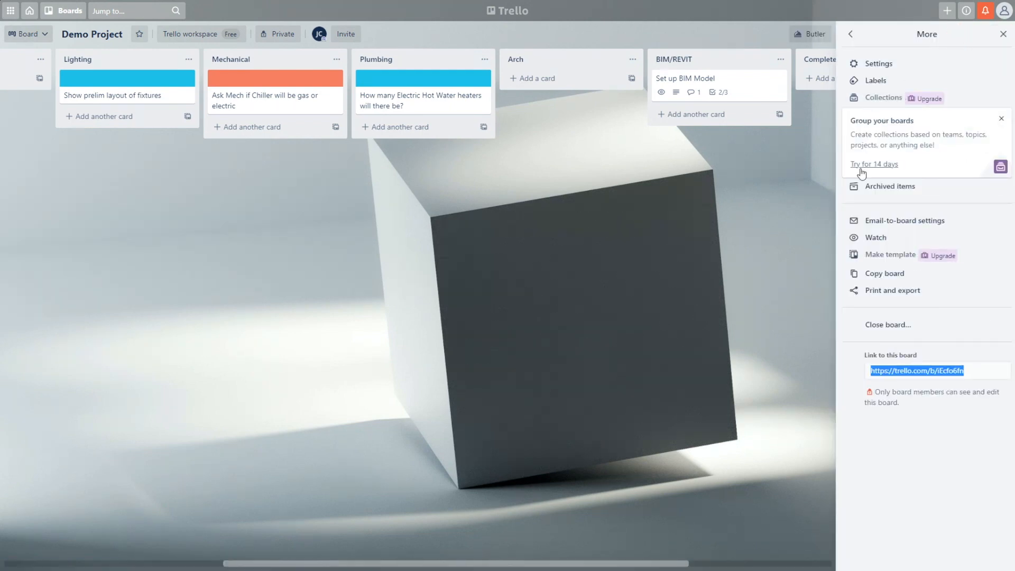
{"action": "left_click", "coordinate": [881, 187]}
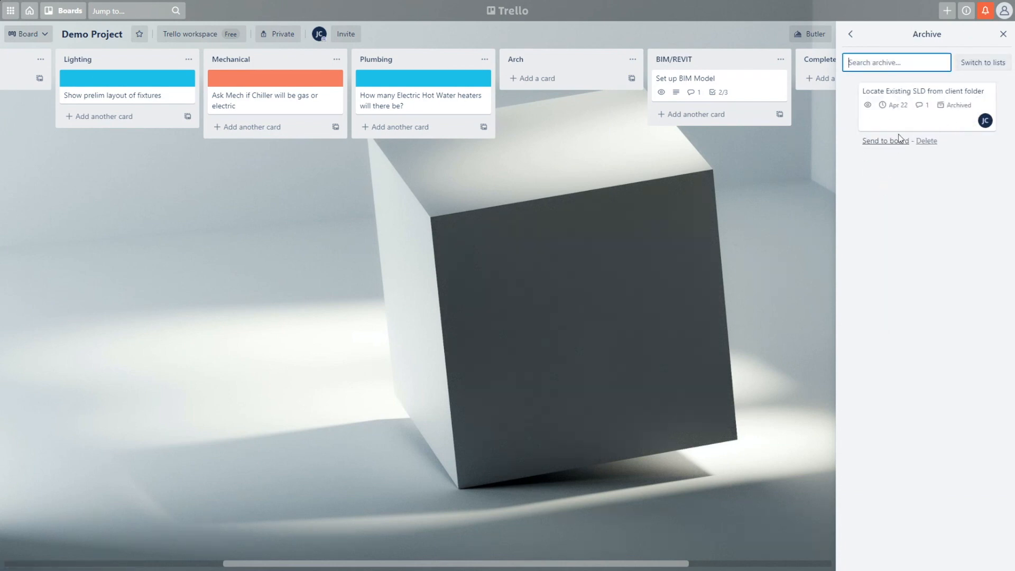
{"action": "right_click", "coordinate": [917, 127]}
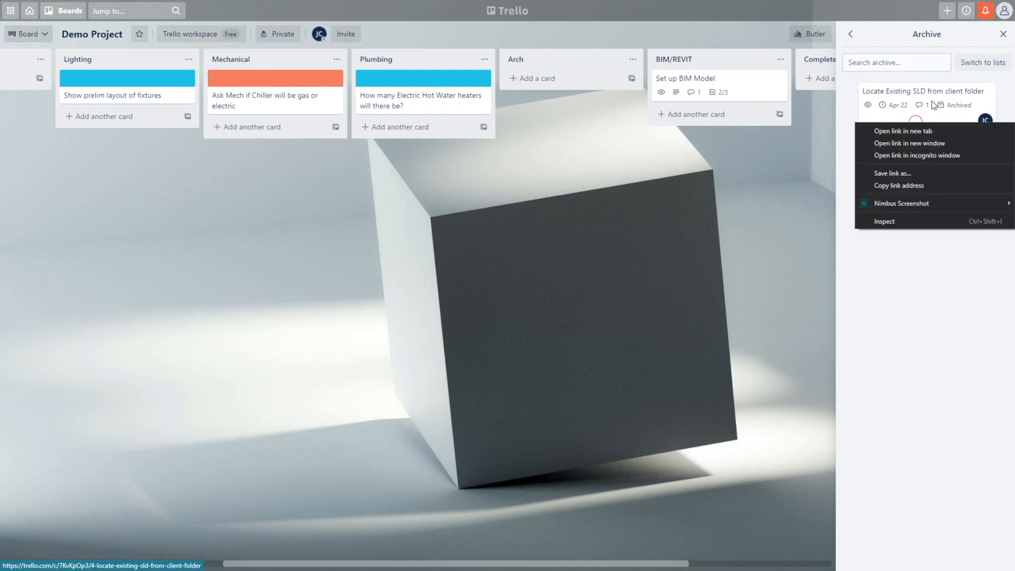
{"action": "left_click", "coordinate": [908, 252]}
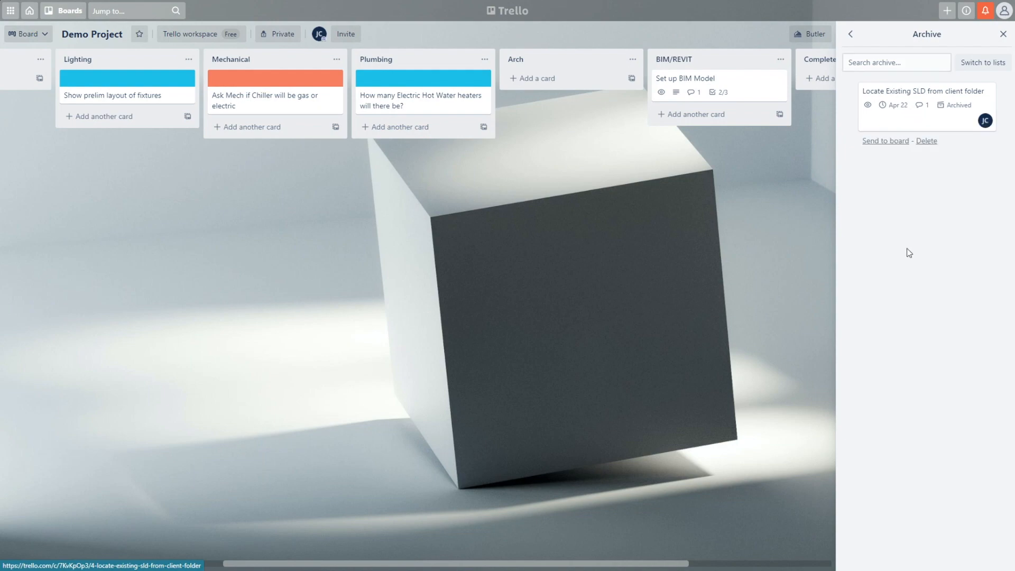
{"action": "left_click", "coordinate": [946, 95]}
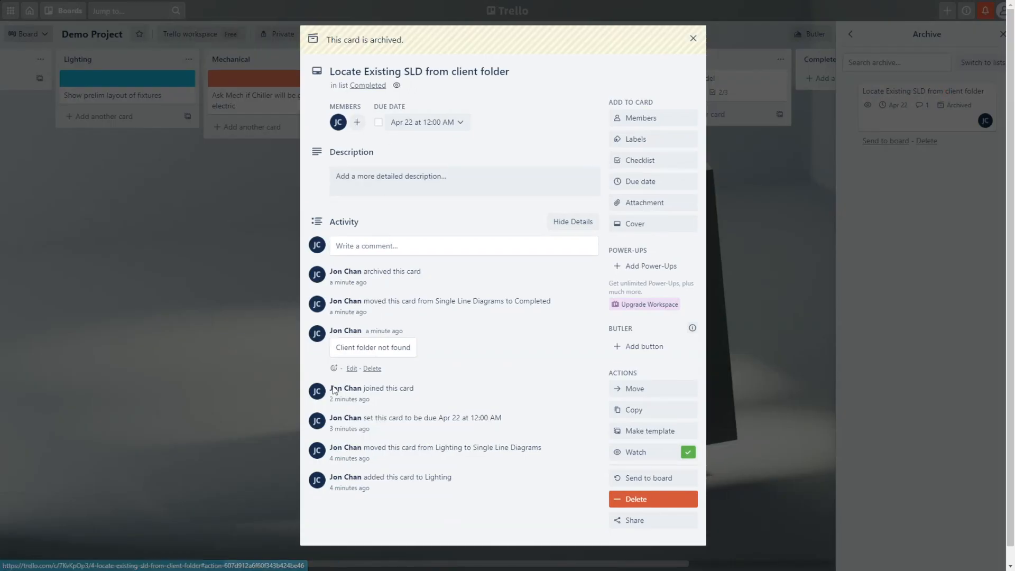